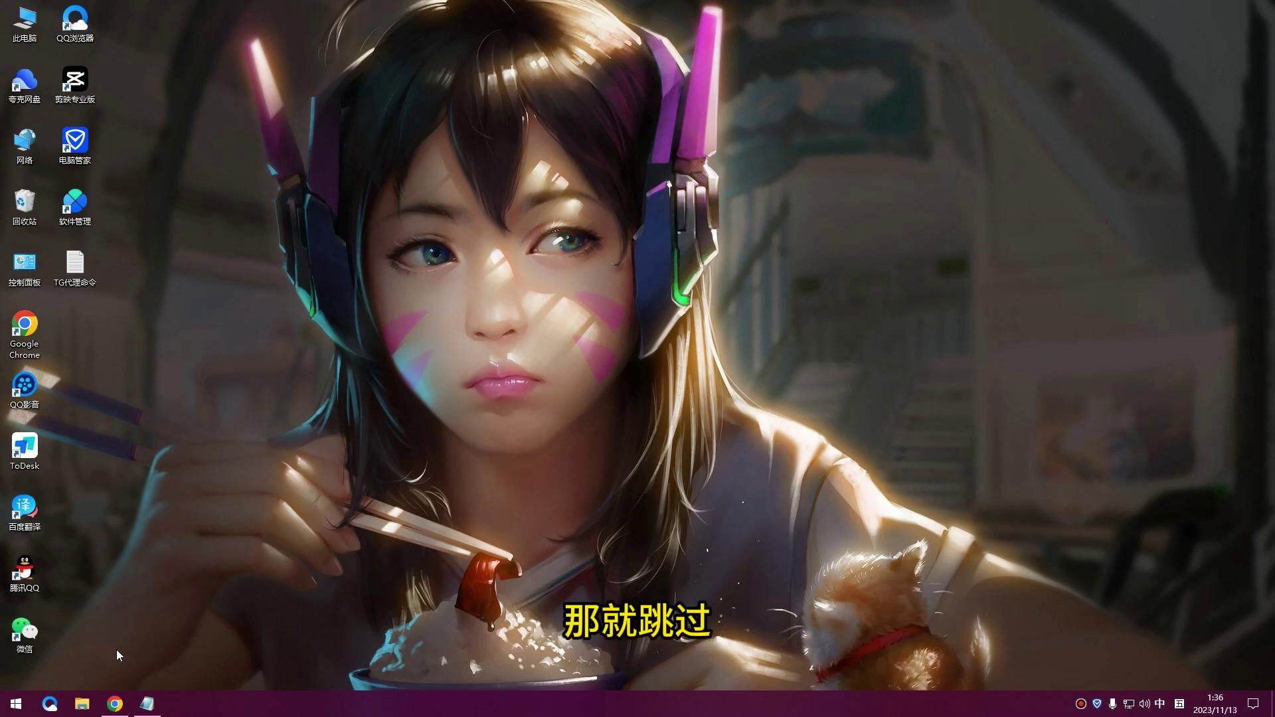
Step: Switch to Chrome and browse the limited-time server offers in the 活动专区 category
left_click(115, 704)
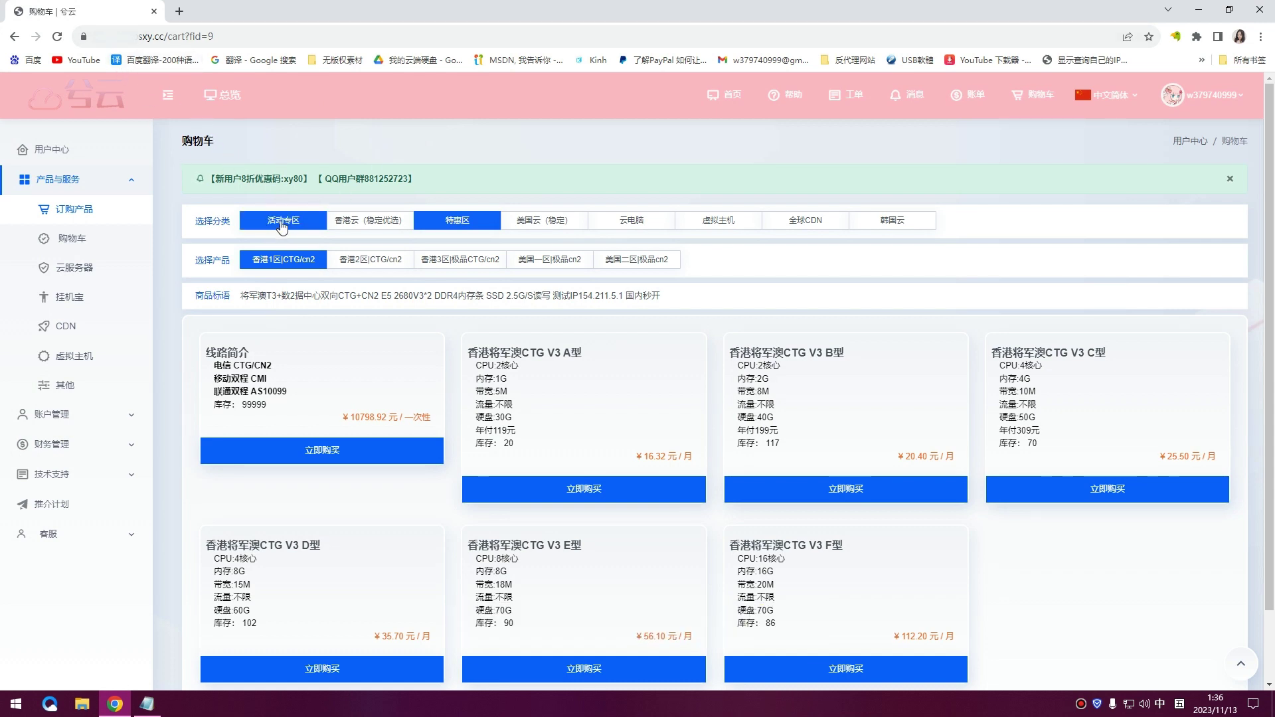
left_click(260, 226)
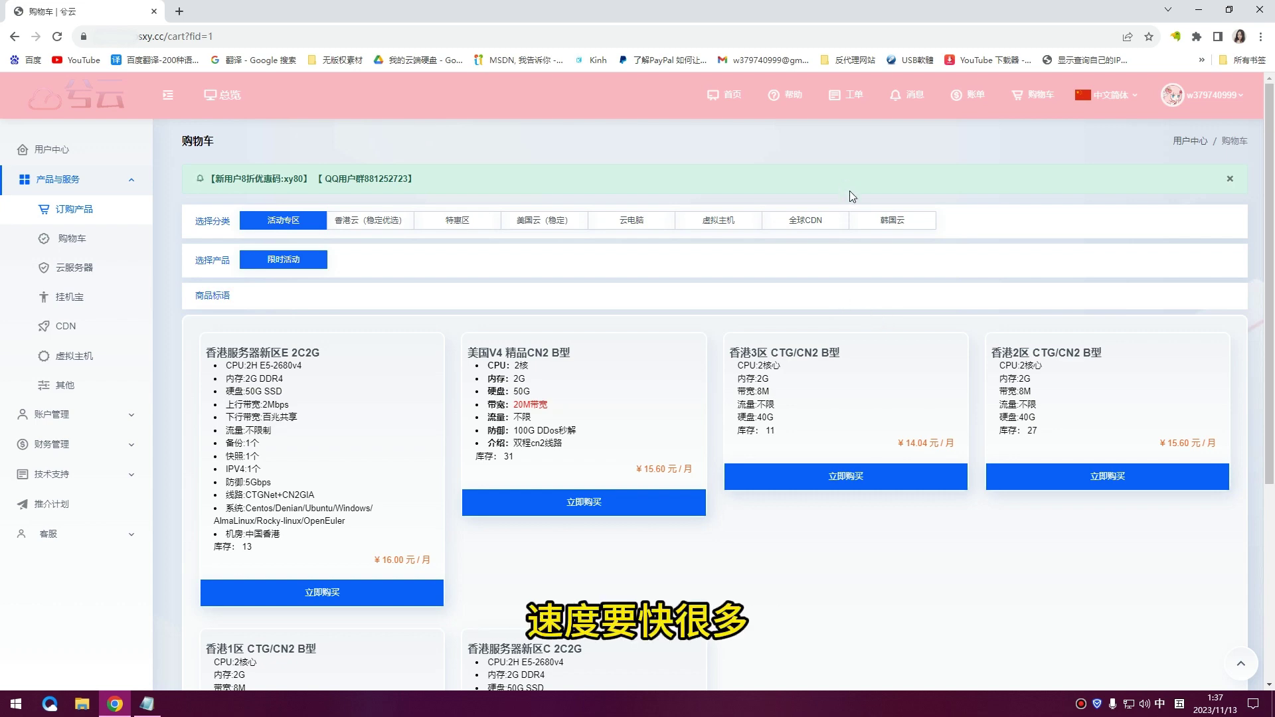
scroll(722, 325, "down", 4)
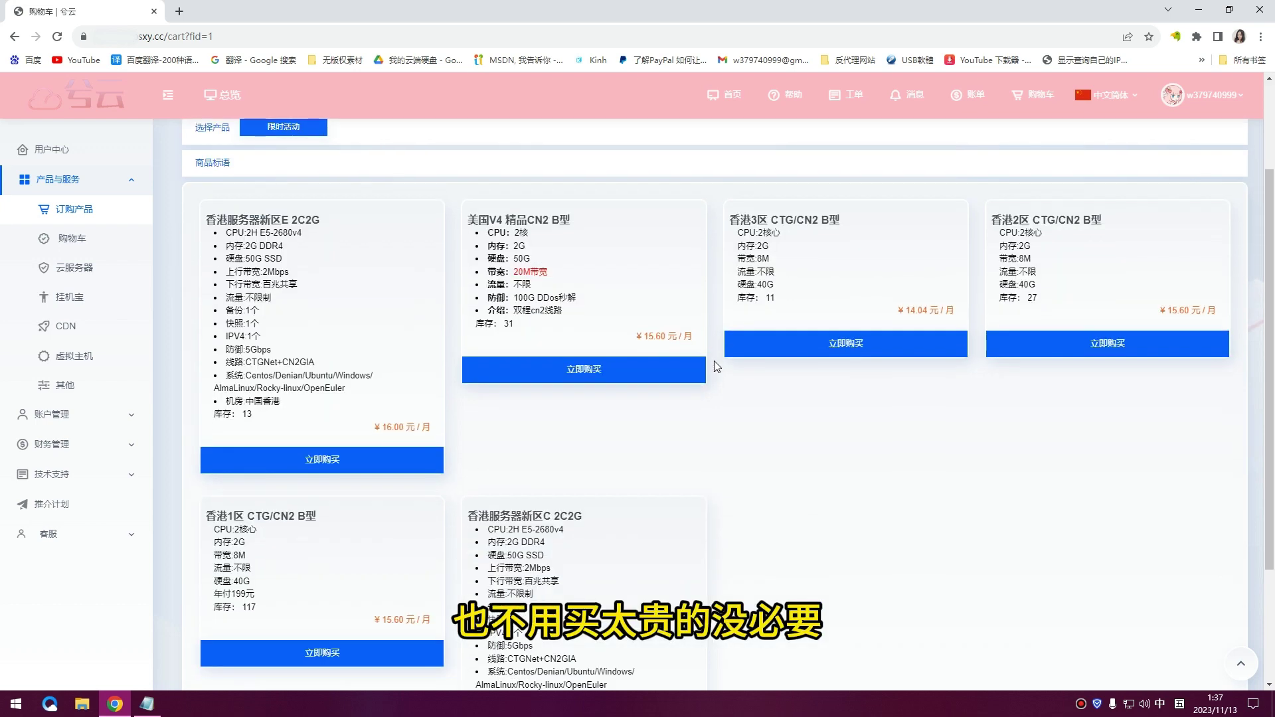
scroll(681, 431, "down", 1)
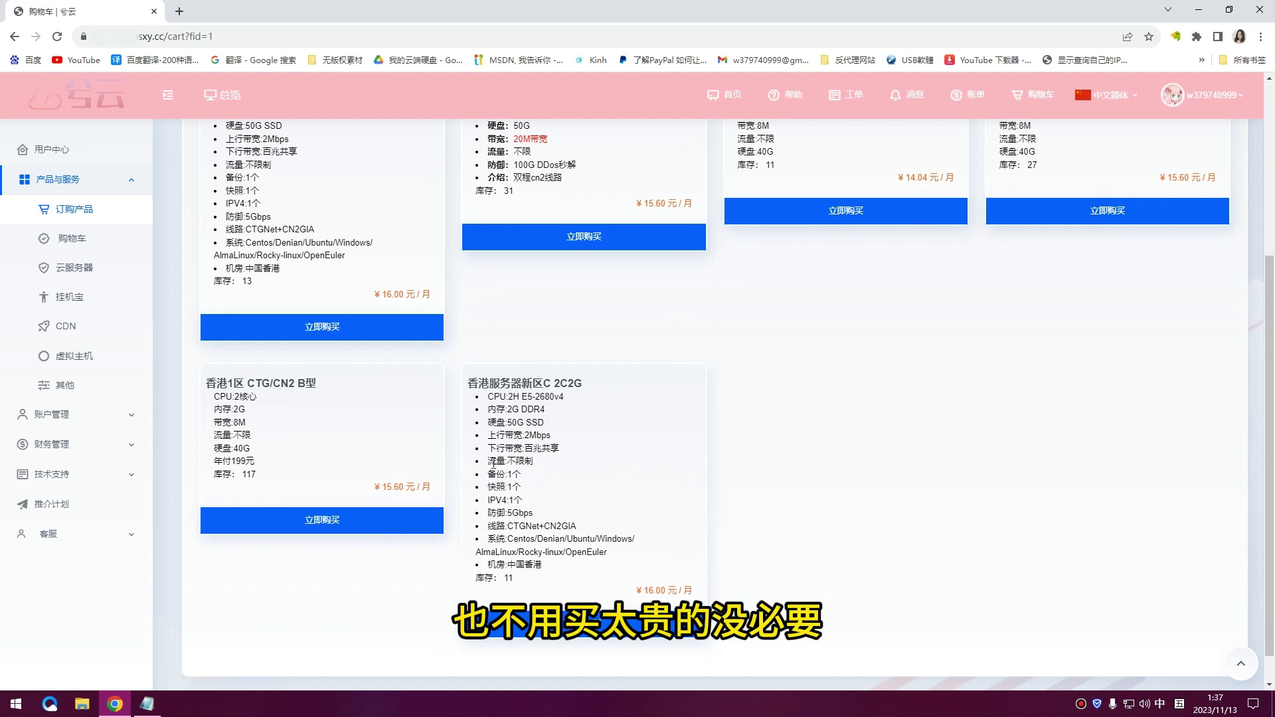
scroll(835, 409, "up", 4)
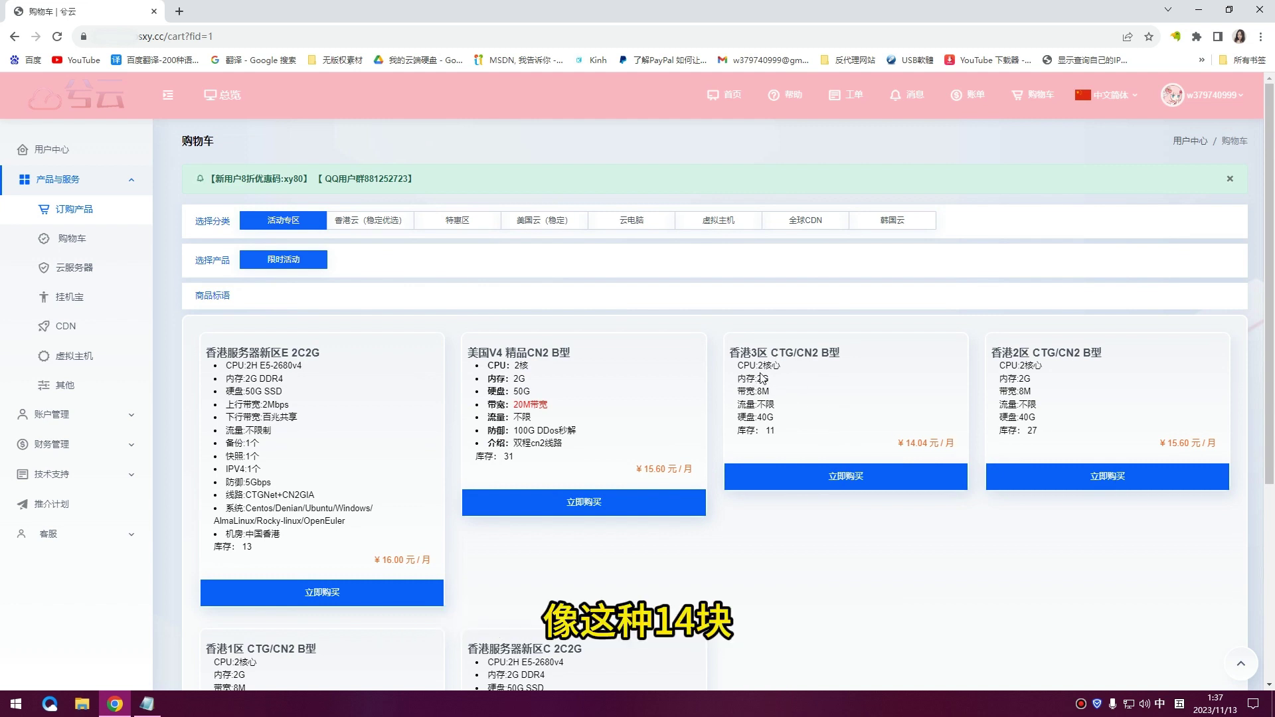
Step: Check the bandwidth and traffic of the 香港3区 CTG/CN2 B型 plan and try to add it to the cart with monthly billing
left_click_drag(759, 366, 770, 395)
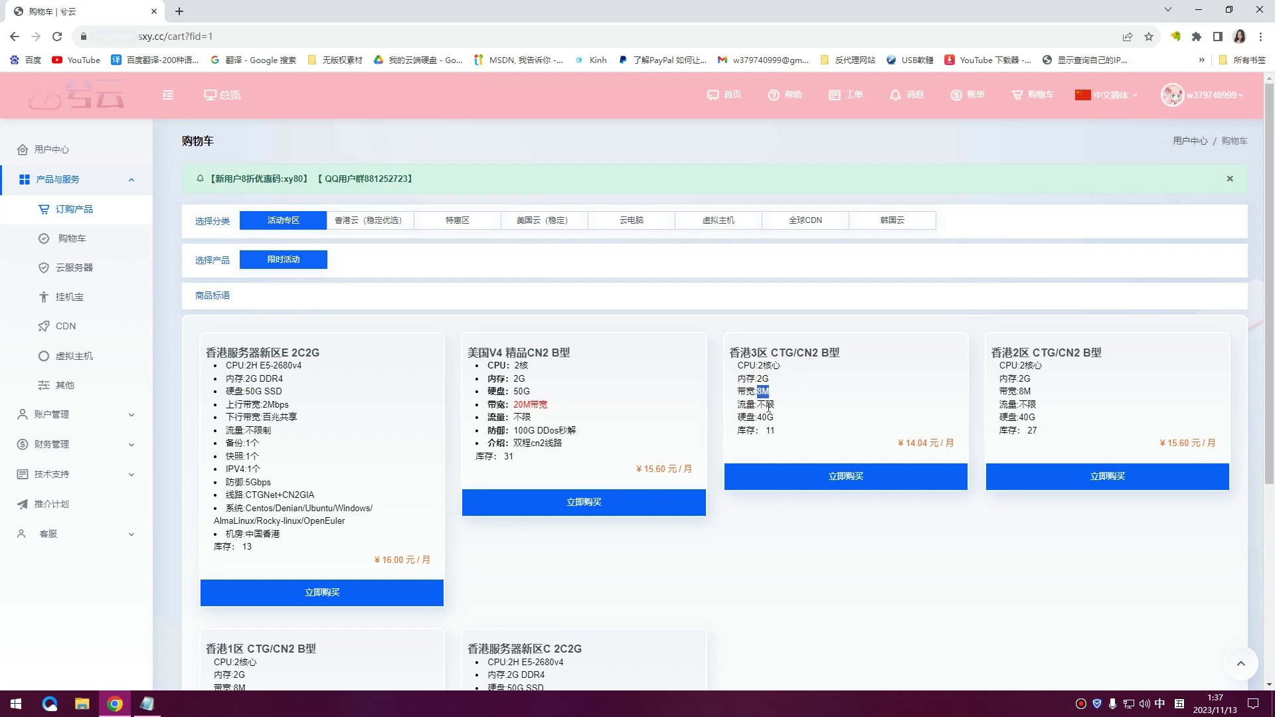
left_click_drag(757, 404, 775, 418)
left_click(804, 435)
left_click(848, 482)
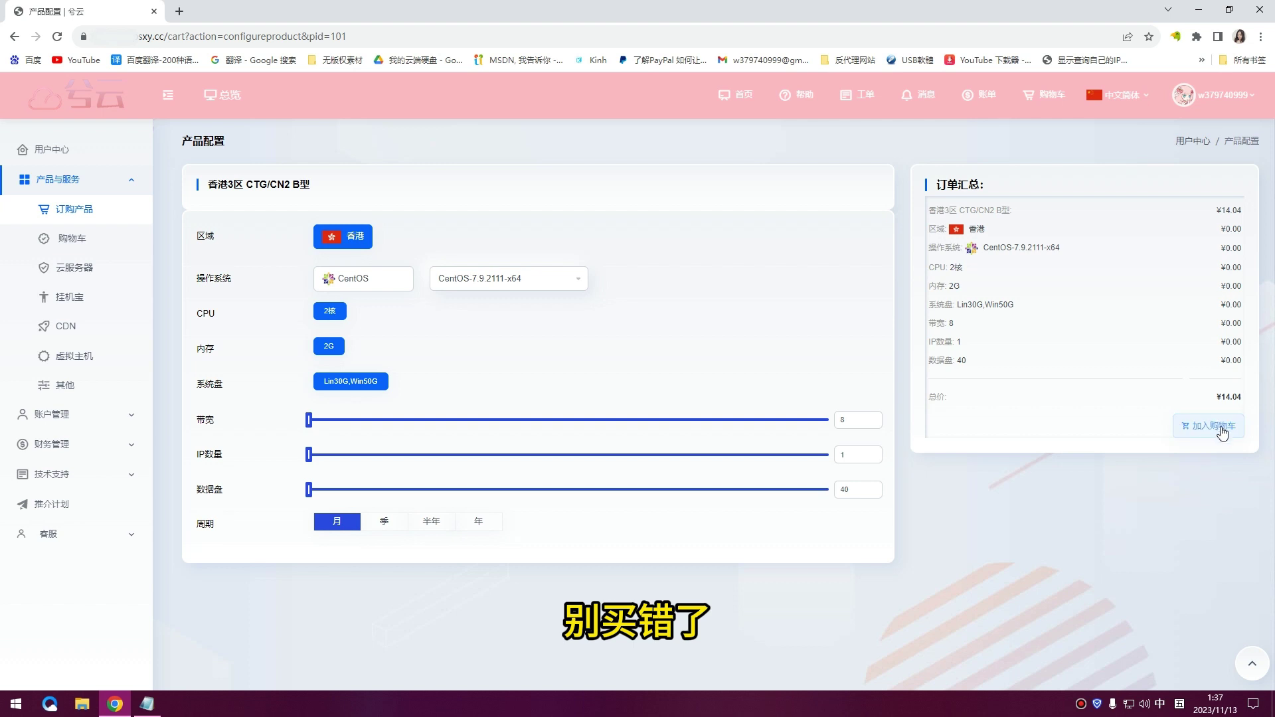
left_click(1220, 430)
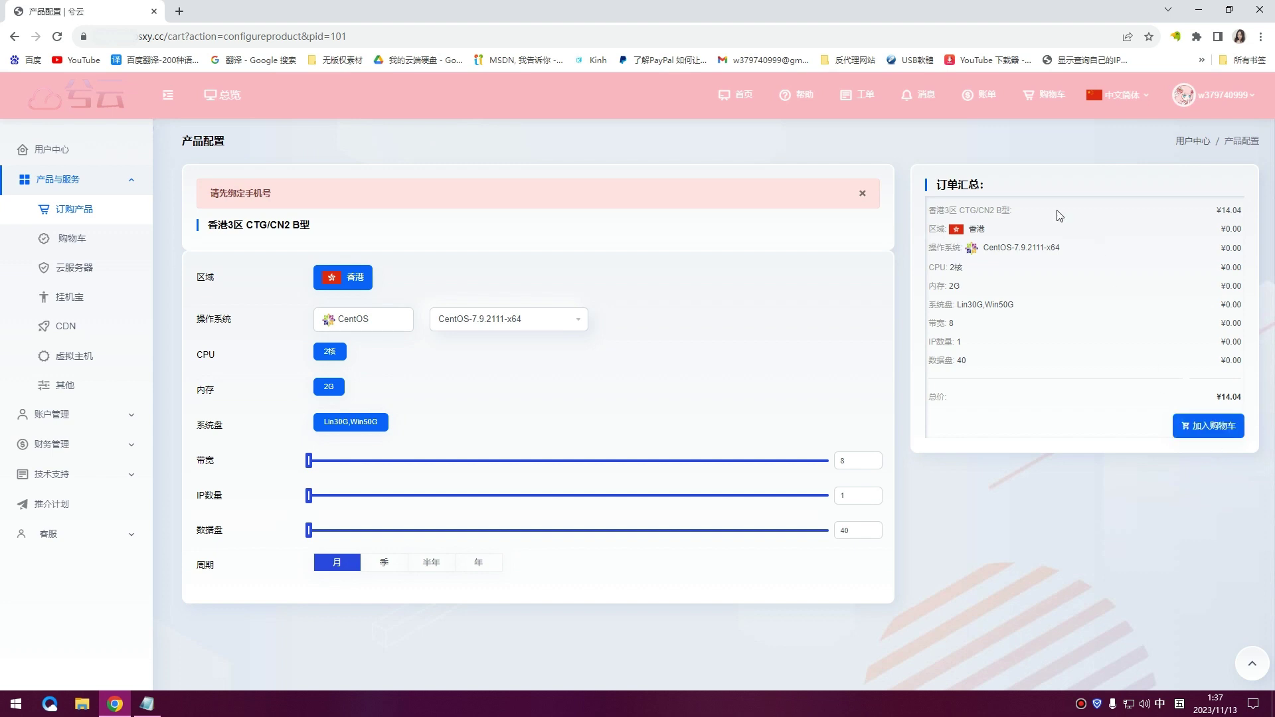
Step: In the shopping cart, choose 微信支付 as the payment method, agree to the service terms and try to check out
left_click(1048, 104)
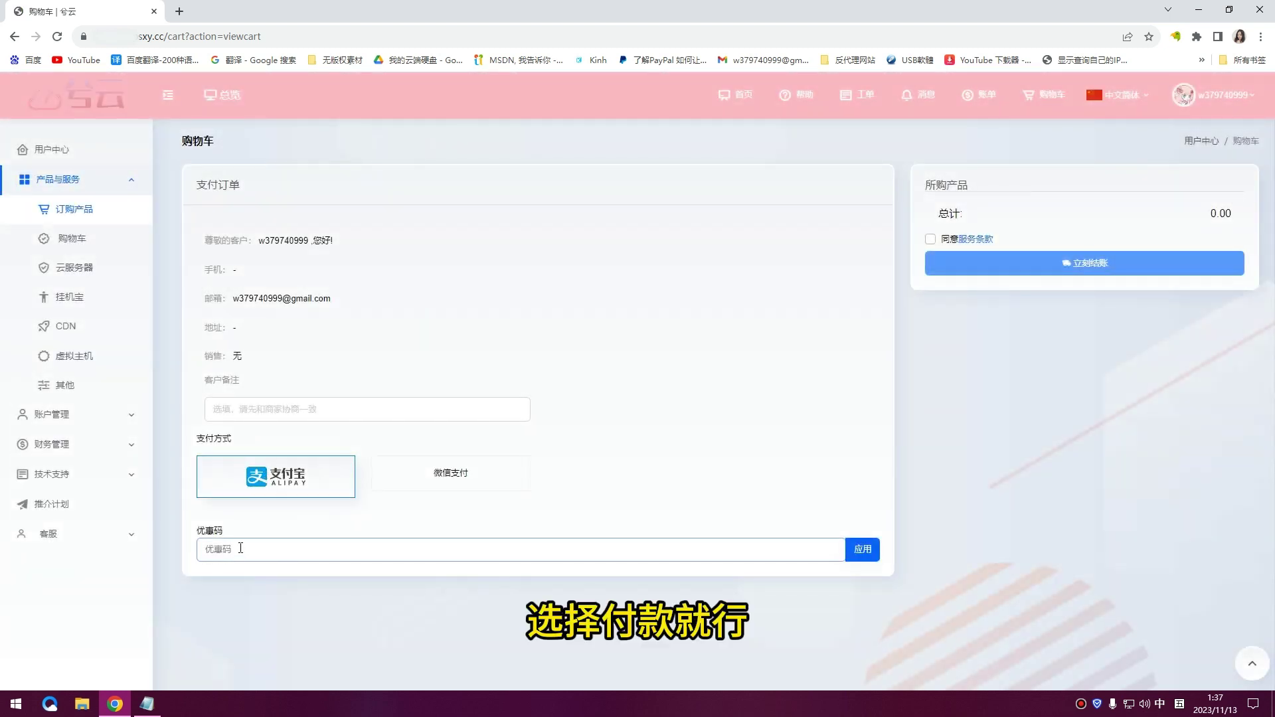
left_click(447, 474)
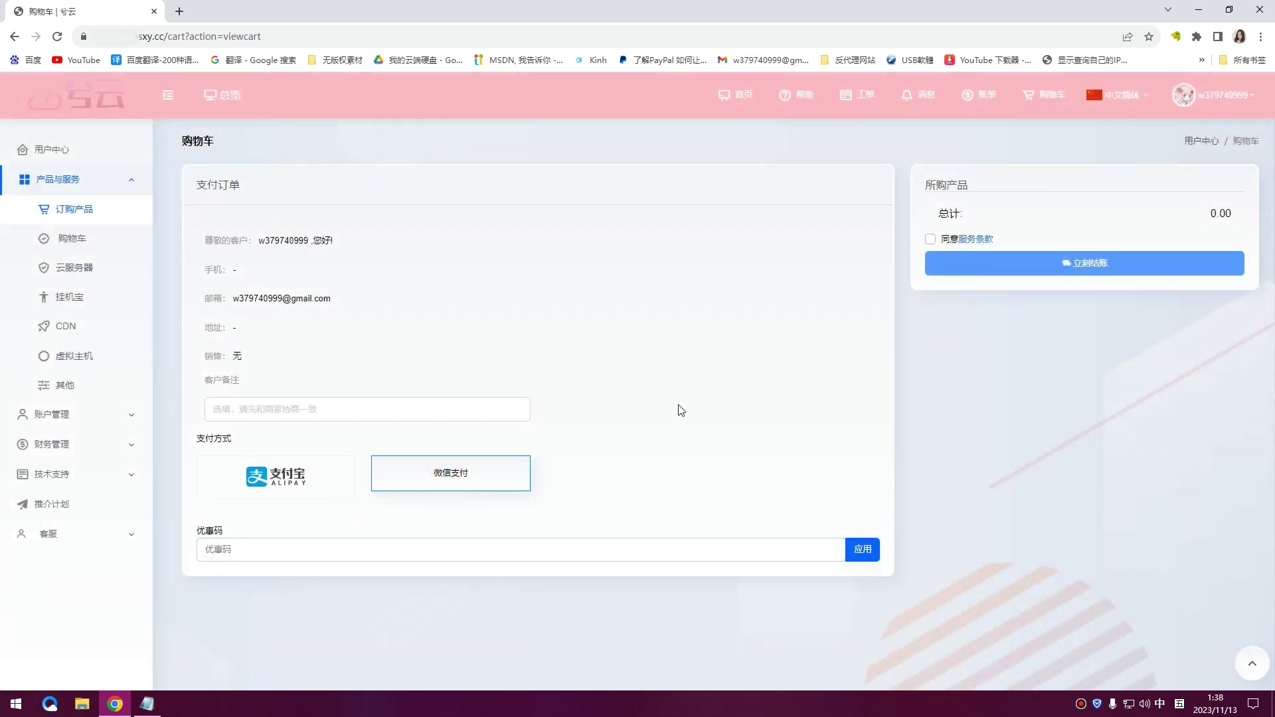
left_click(251, 551)
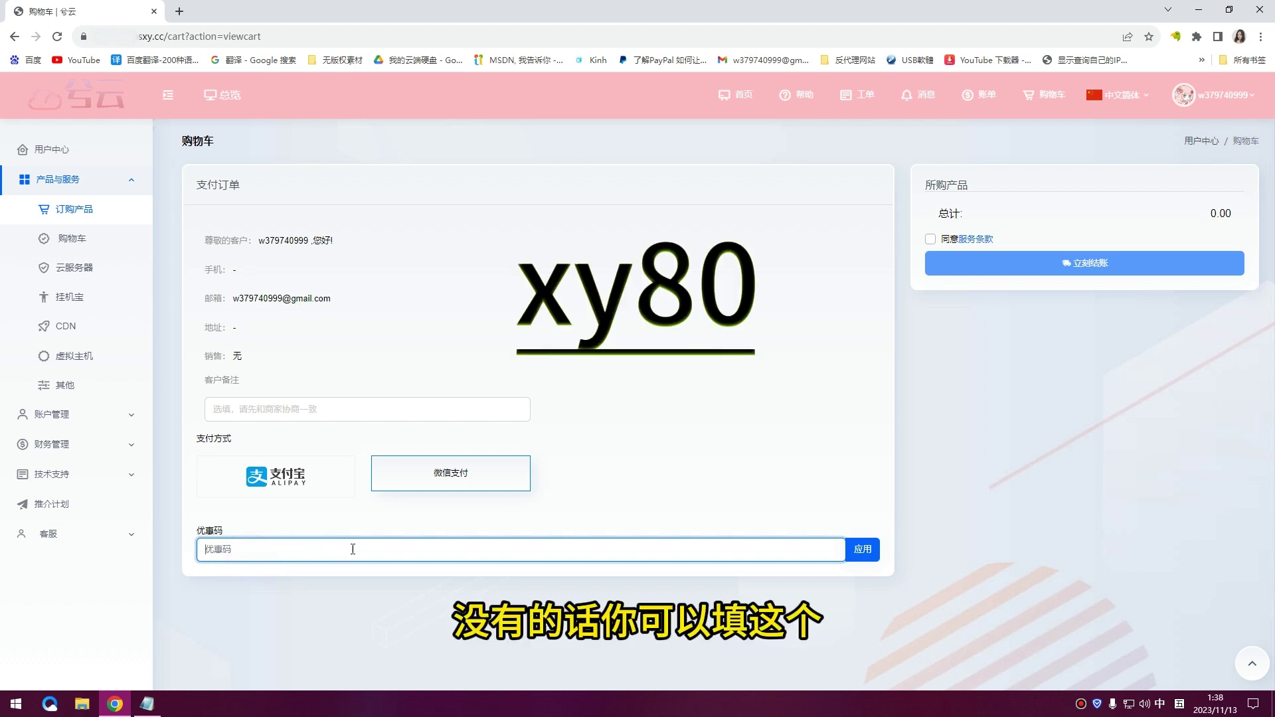
left_click(930, 239)
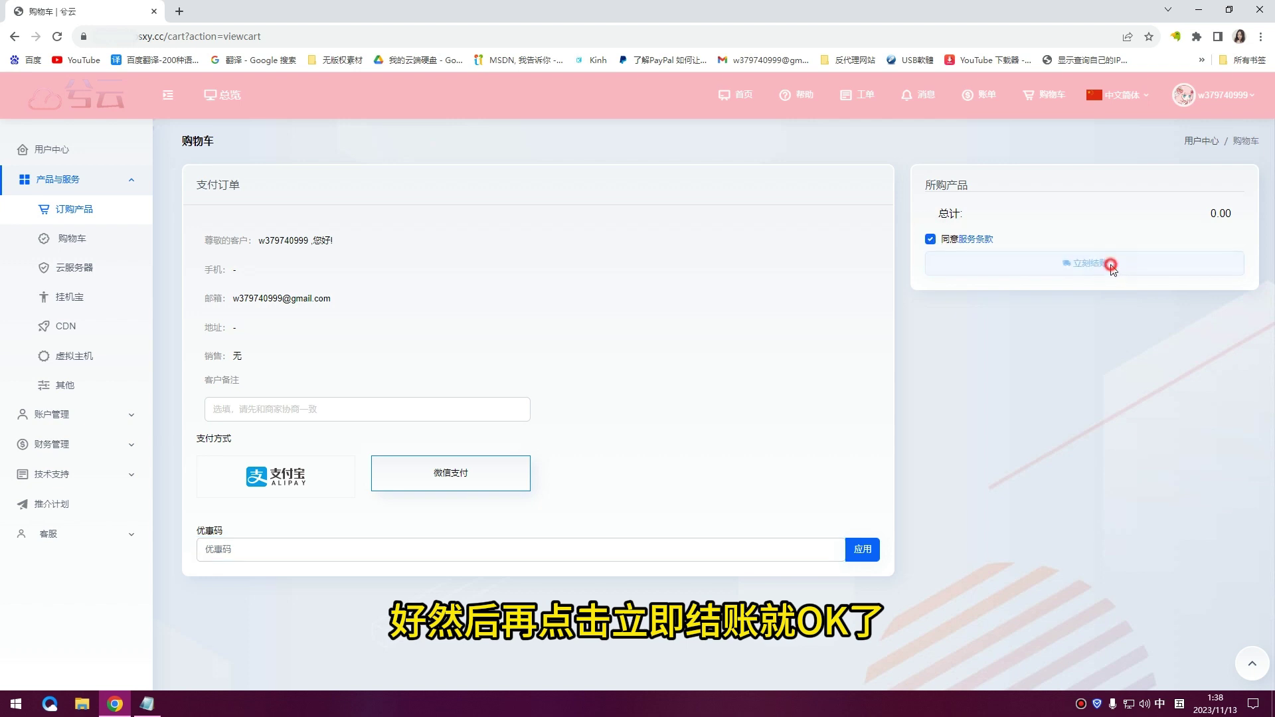
left_click(1063, 269)
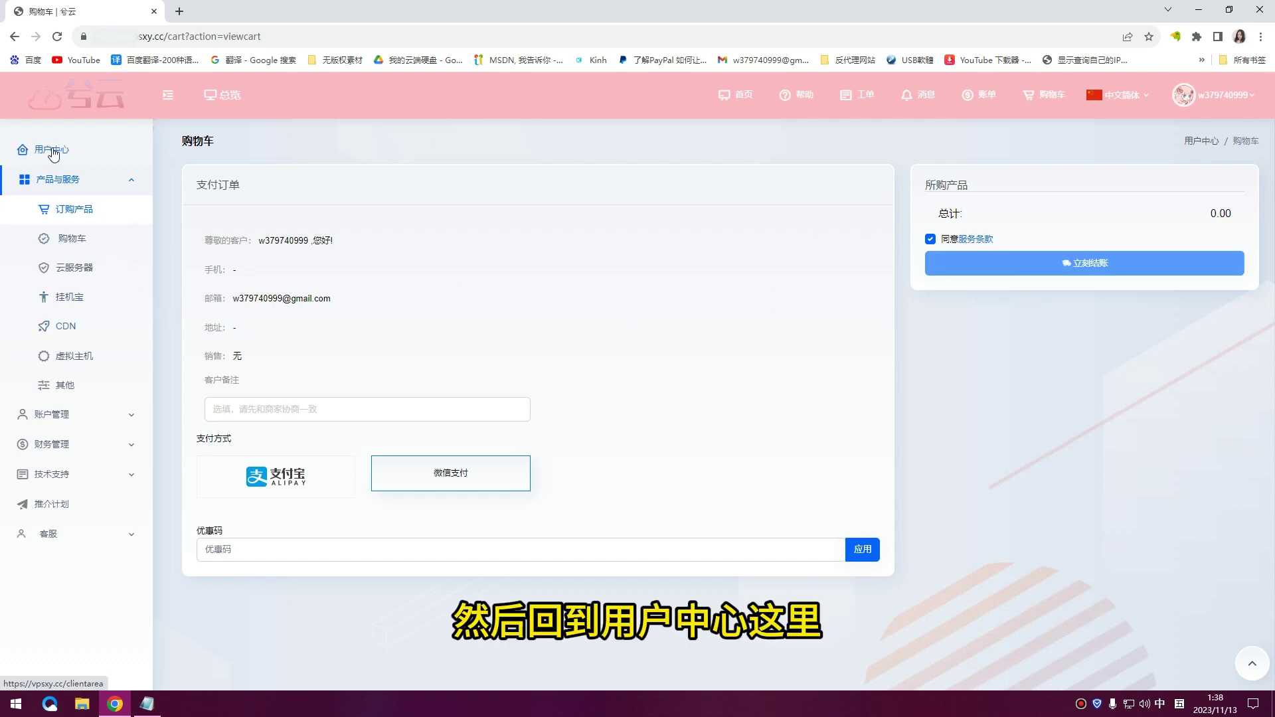
Step: Return to the user center, dismiss the announcement and view the details of the 香港大埔CN2 V4 B型 server
left_click(53, 151)
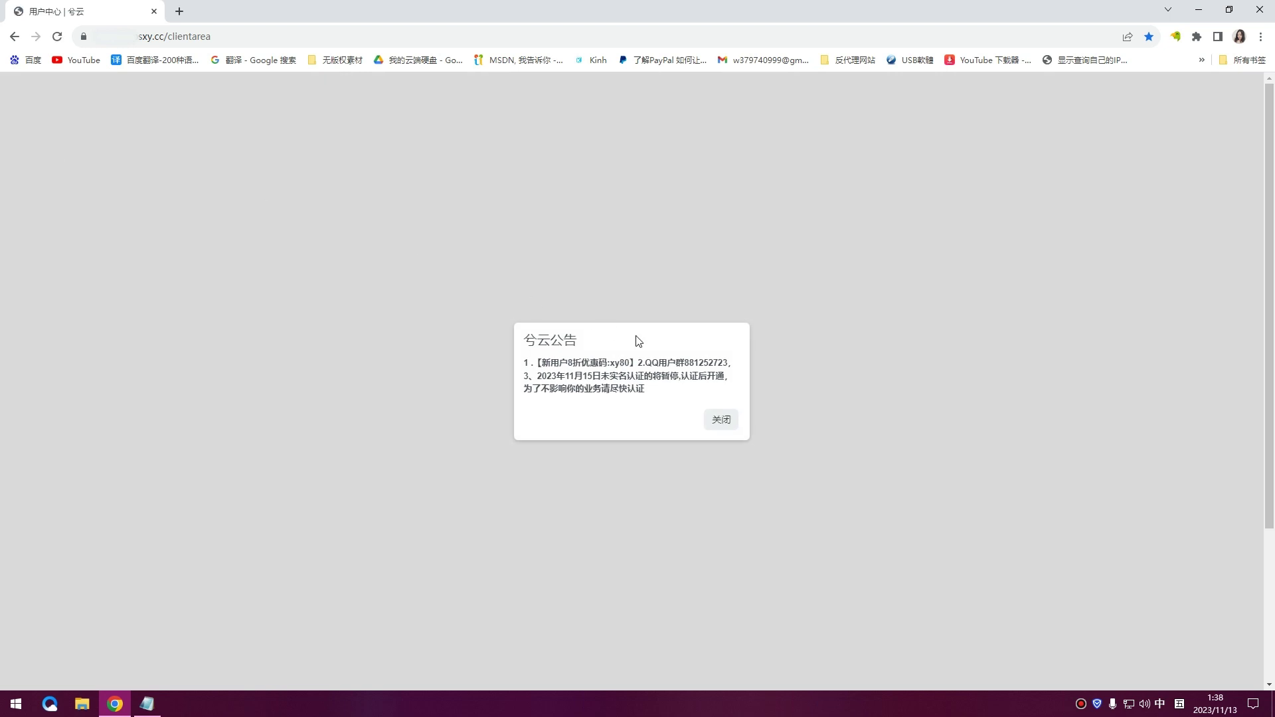
left_click(721, 419)
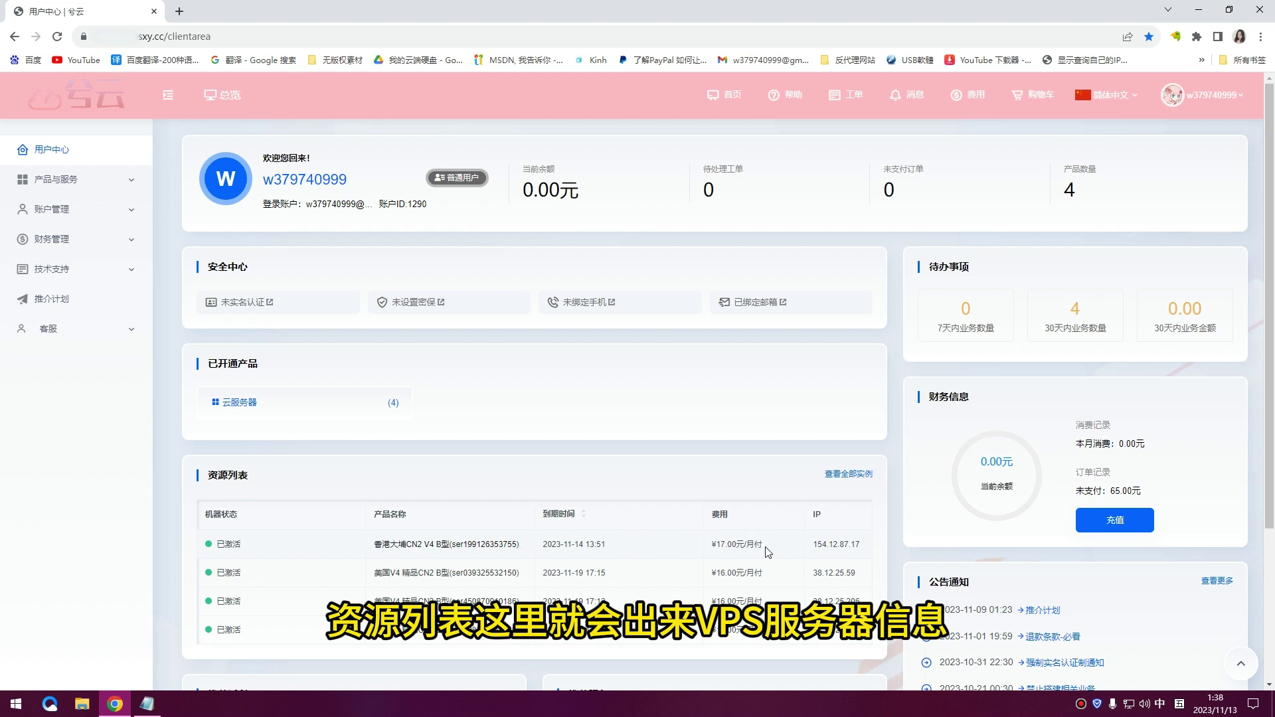
left_click(421, 550)
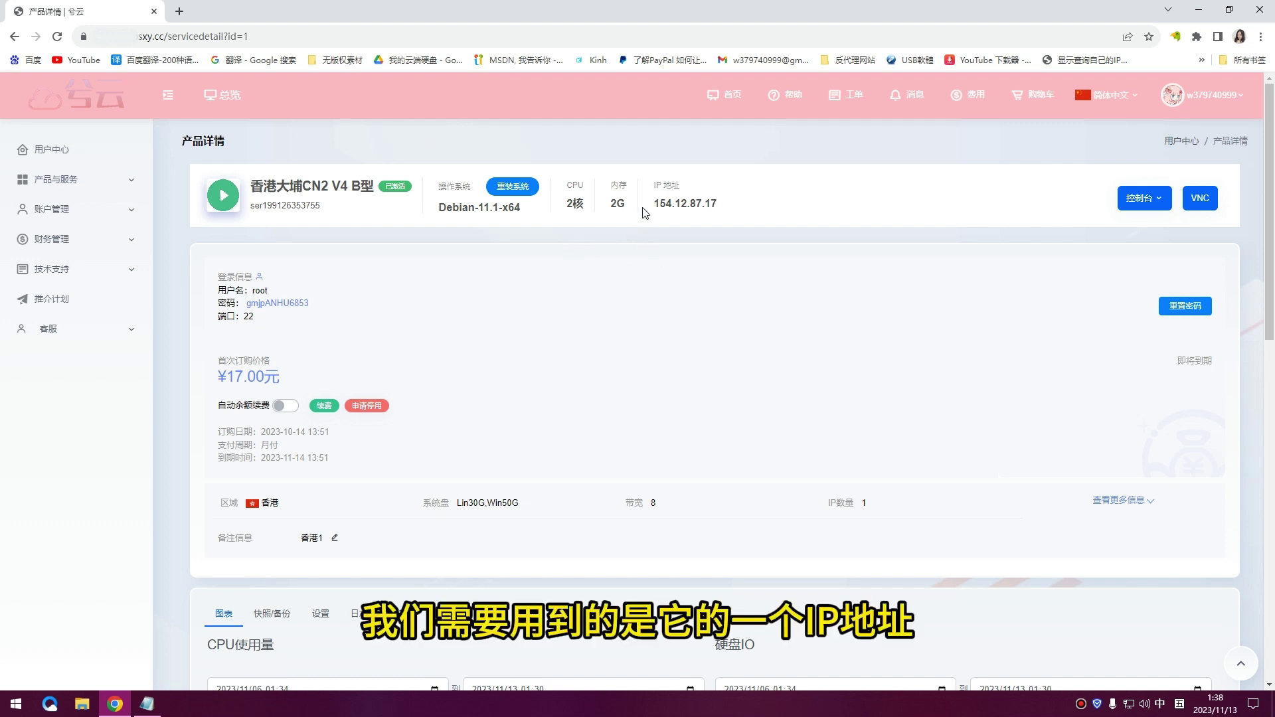
Step: Examine the server's IP address, login user name, password and installed operating system
left_click_drag(652, 202, 723, 209)
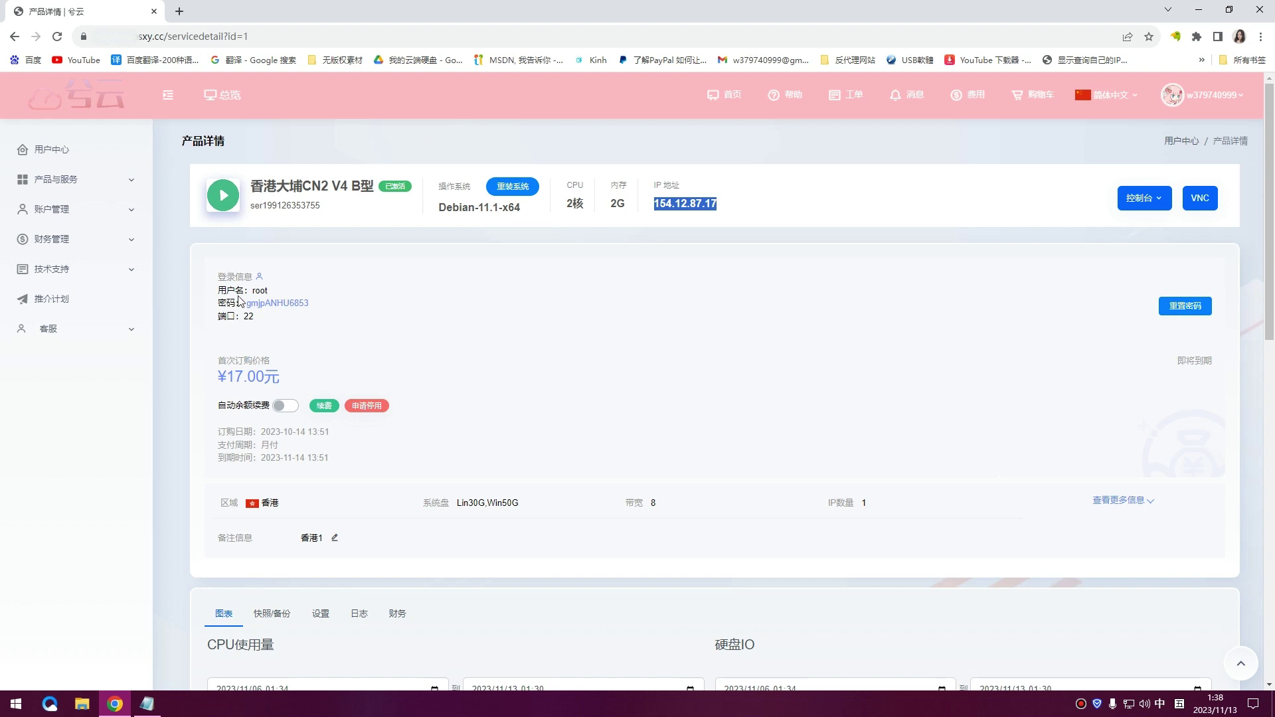
left_click_drag(252, 290, 268, 290)
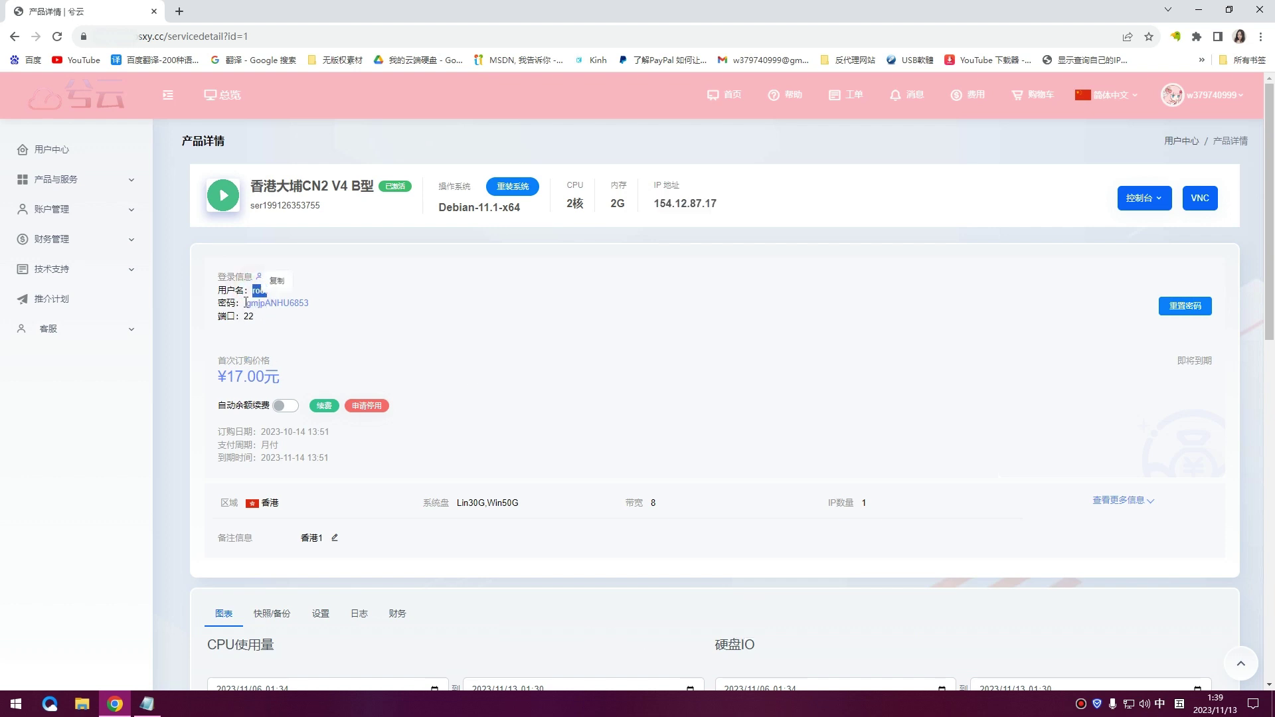
double_click(246, 303)
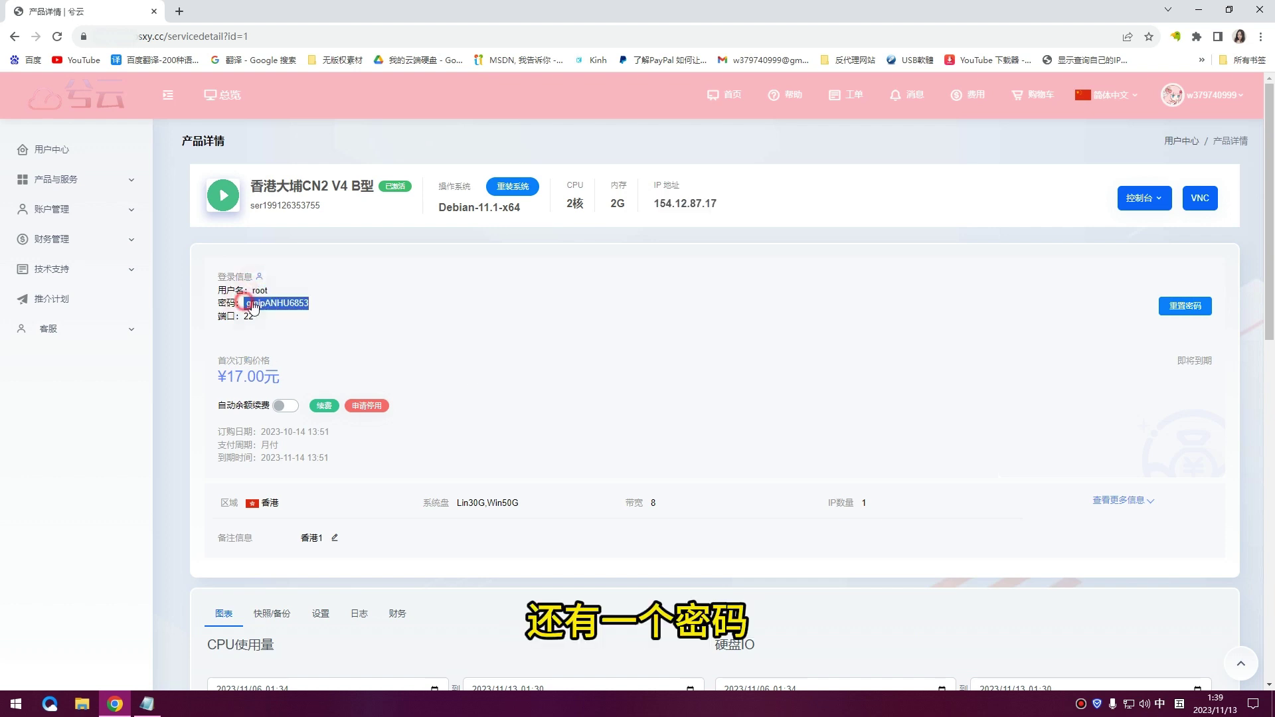
left_click(339, 324)
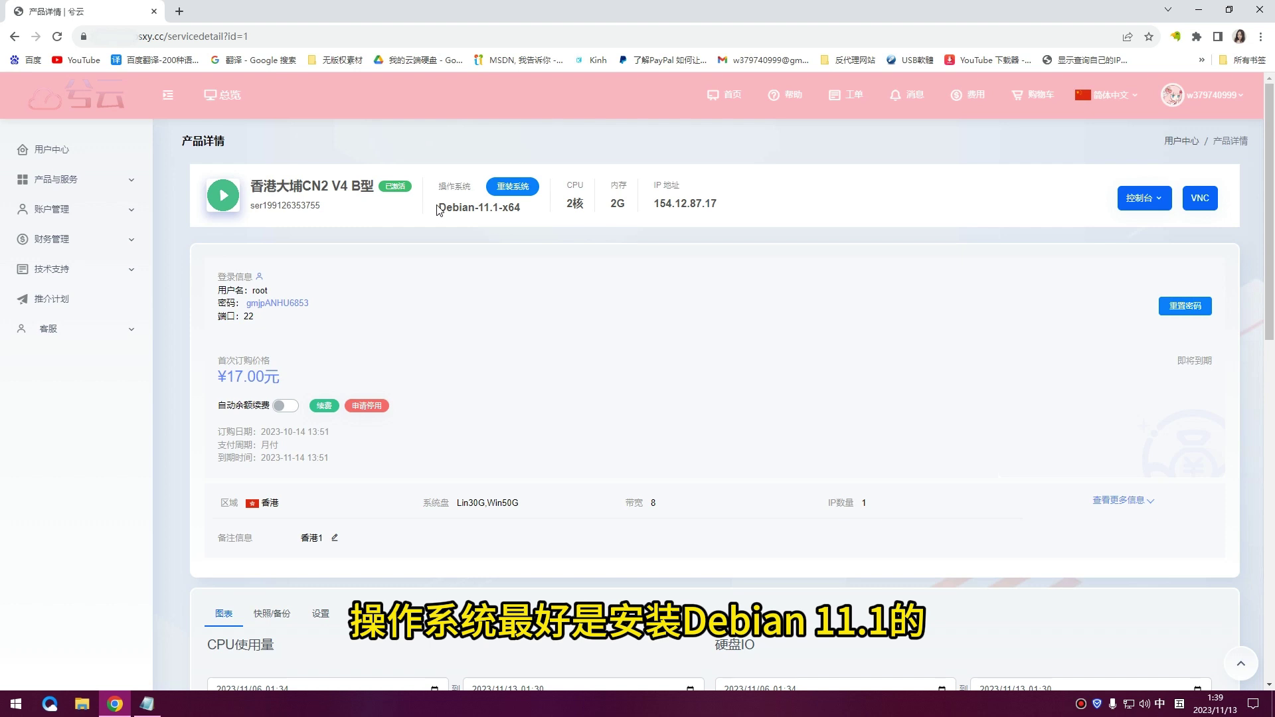
left_click_drag(438, 208, 525, 211)
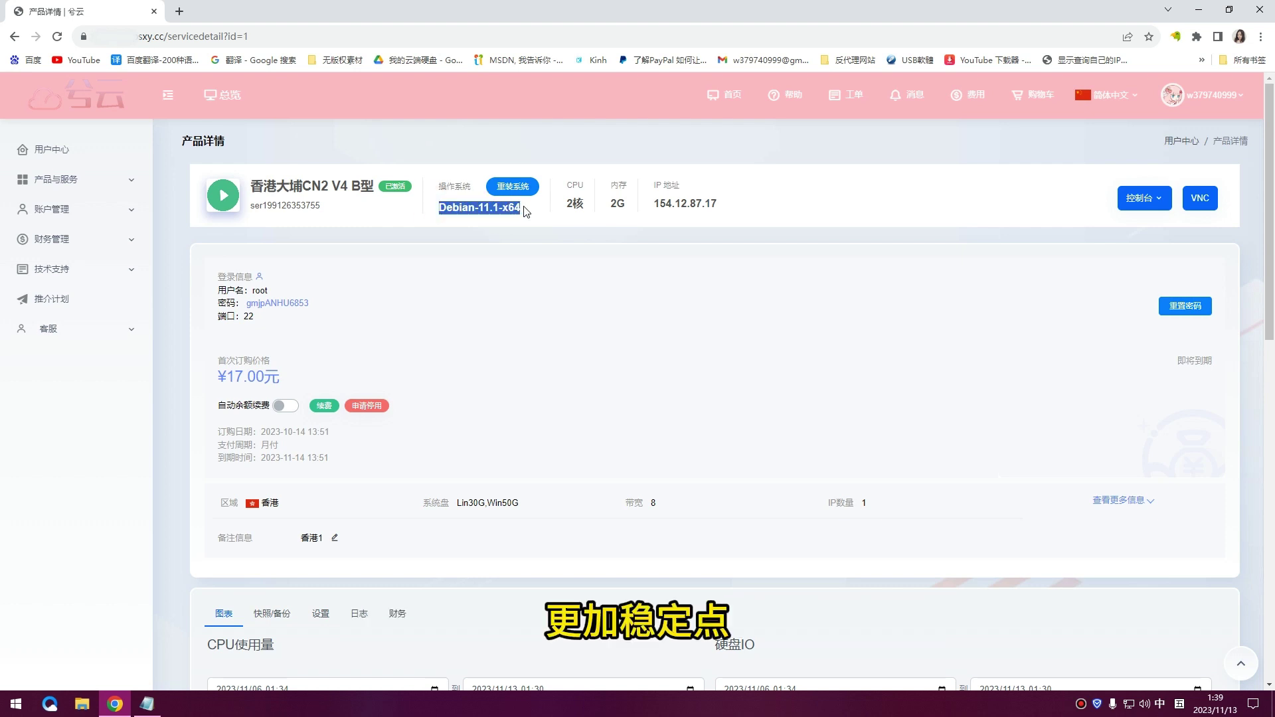
left_click(465, 218)
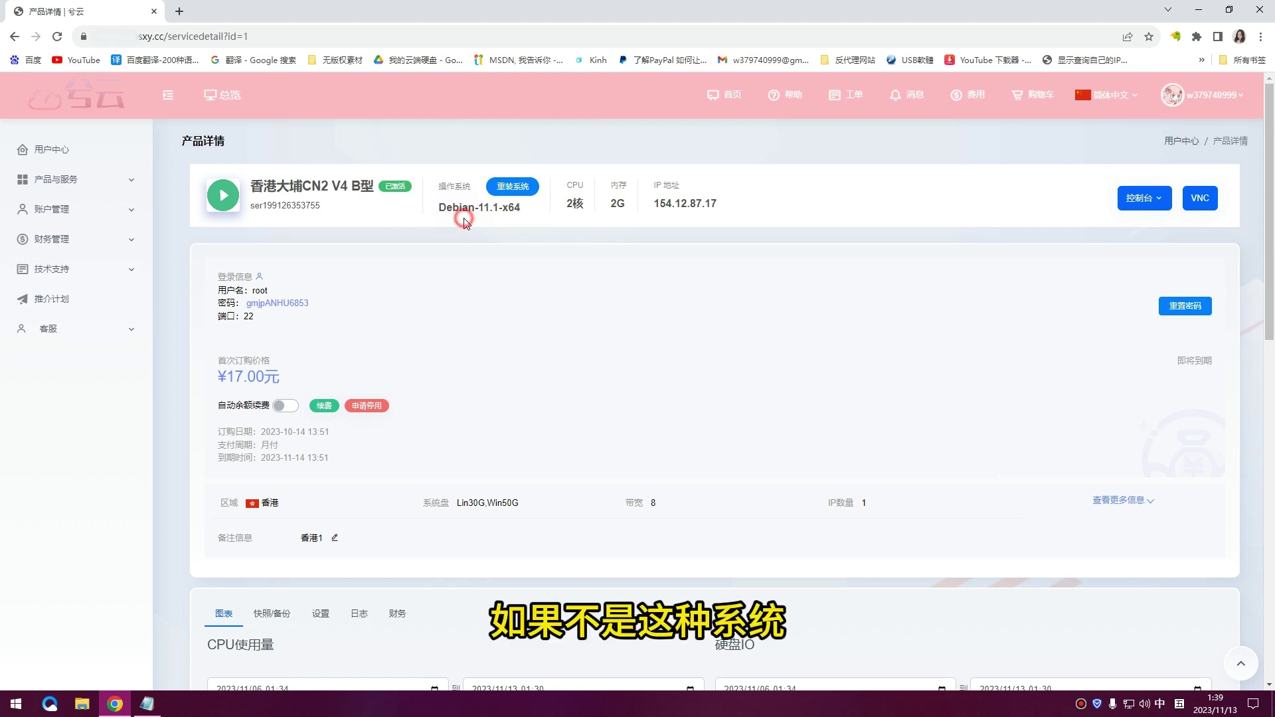
Step: Reinstall the server's operating system with Debian-11.1-x64, declaring the backup as completed
left_click(515, 190)
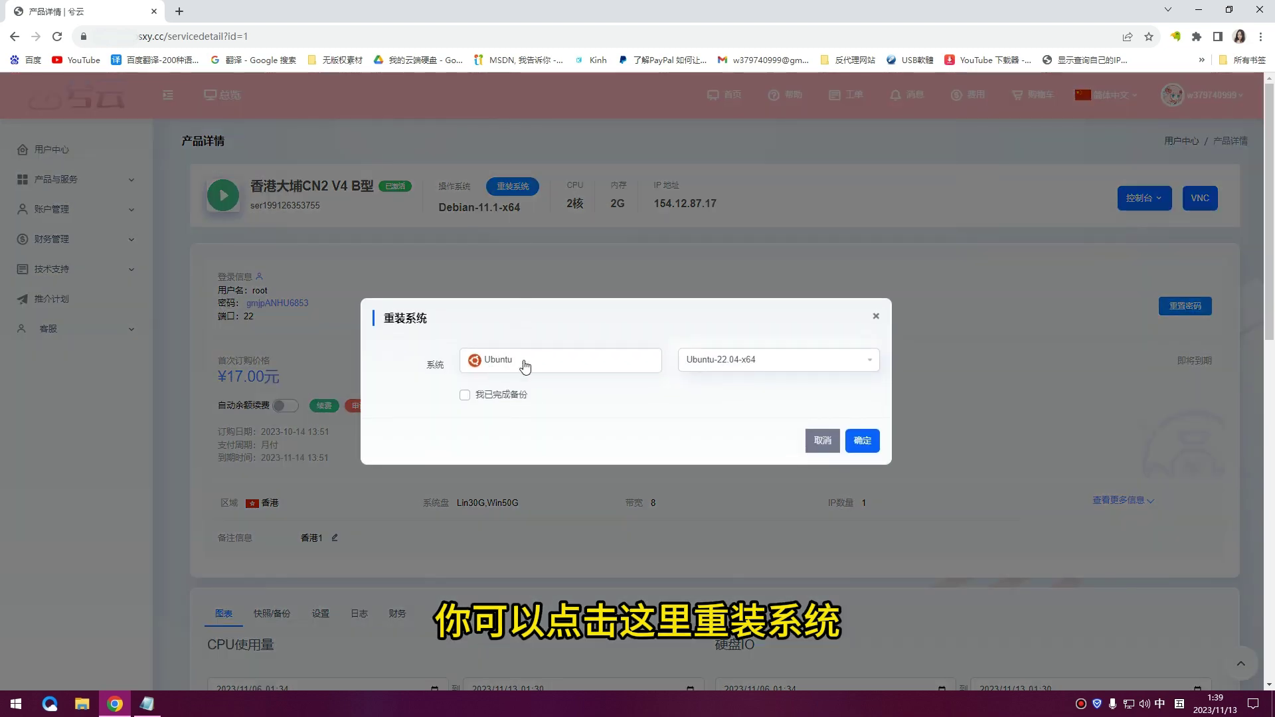
left_click(561, 363)
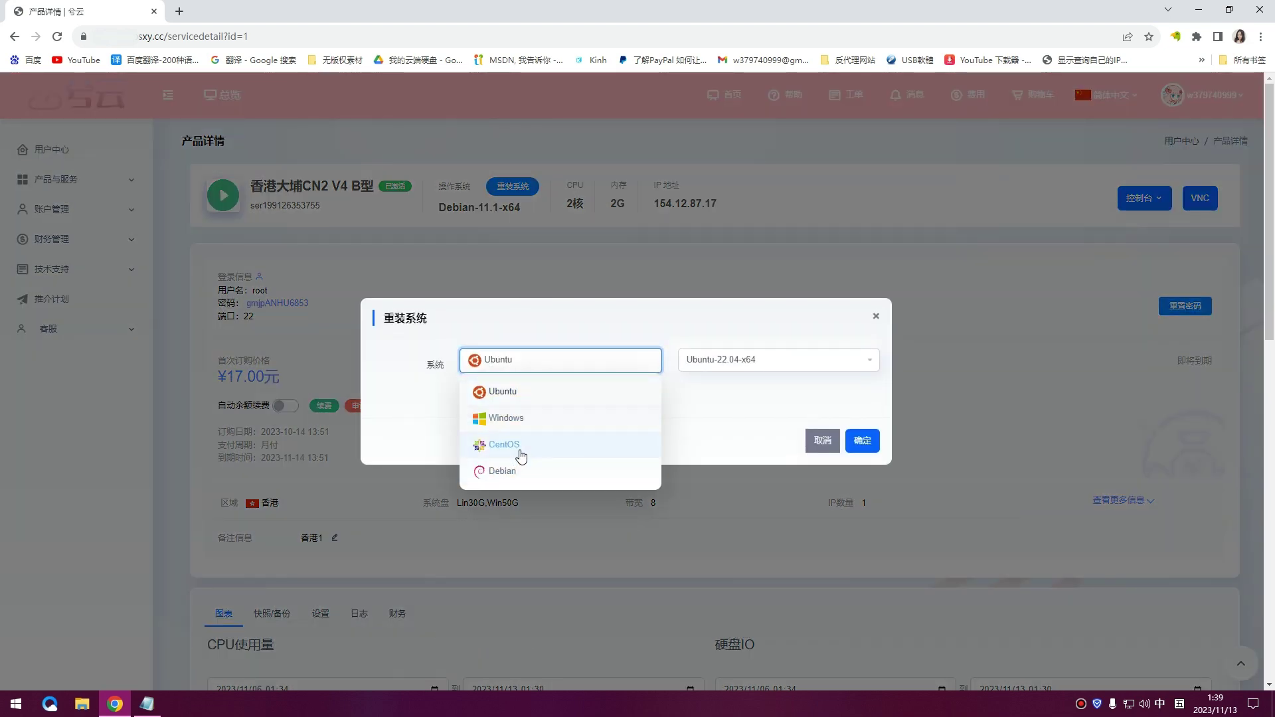
left_click(528, 471)
left_click(788, 359)
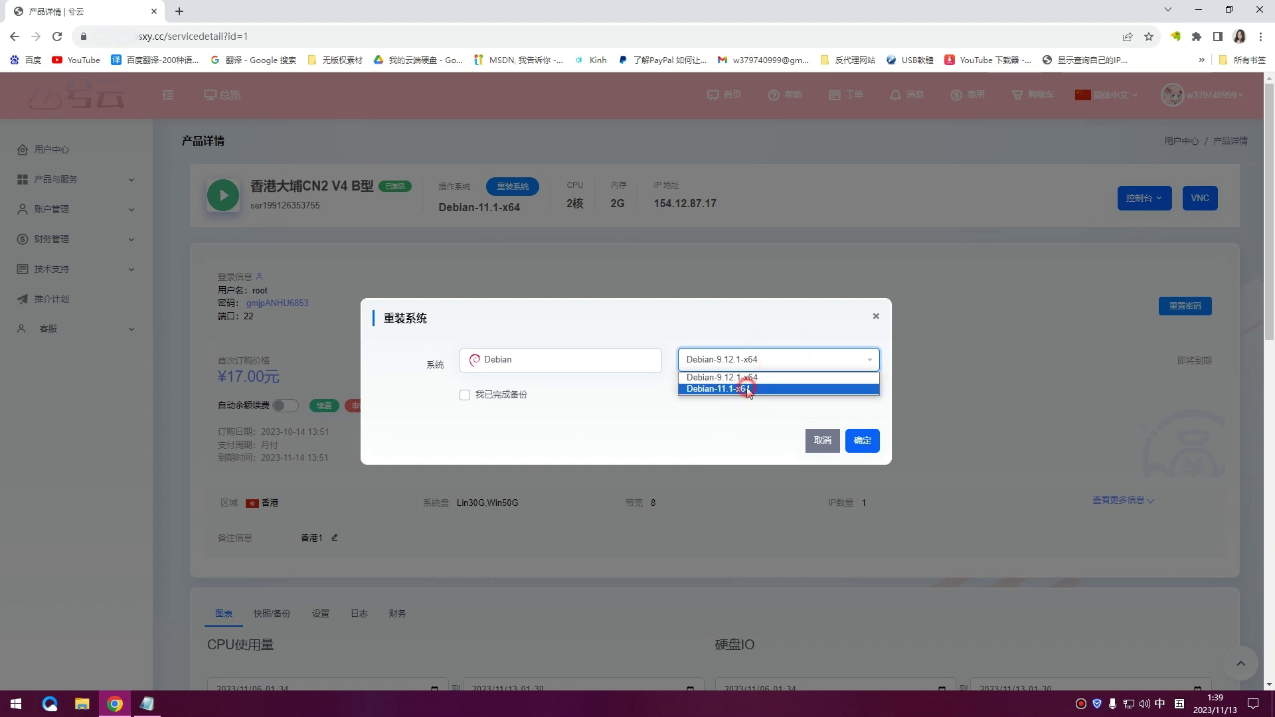
left_click(748, 391)
left_click(463, 397)
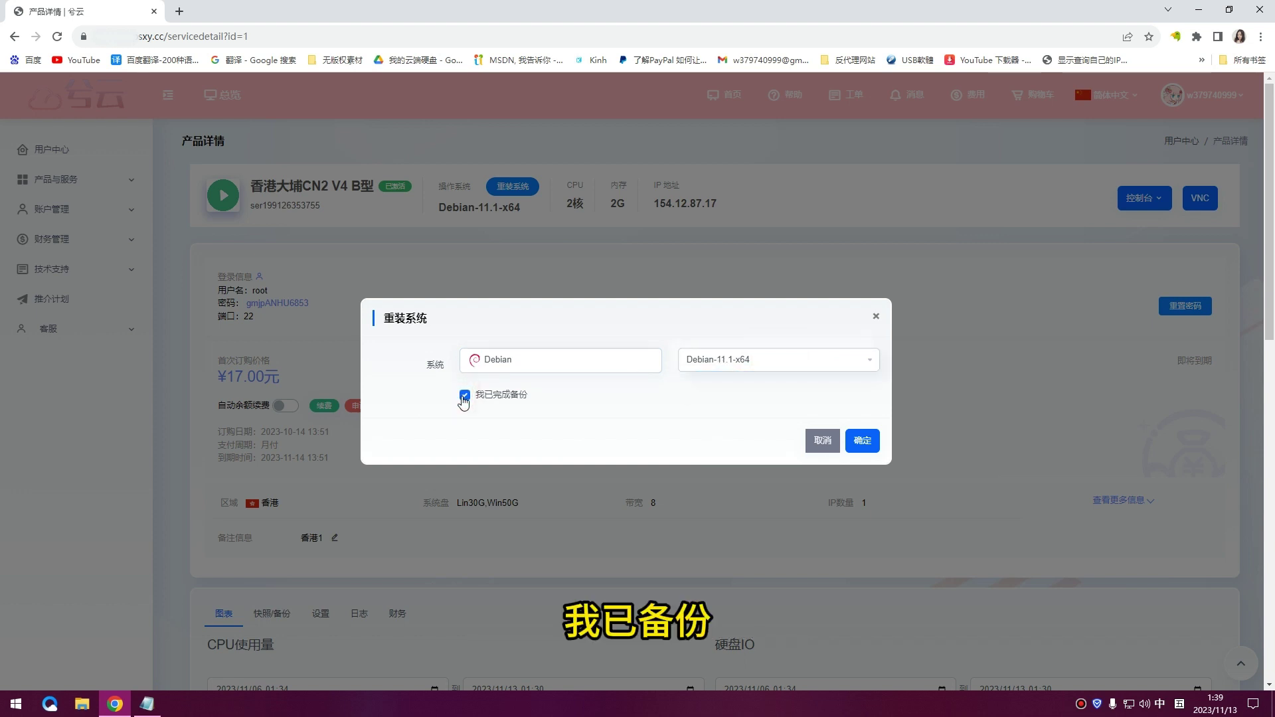
left_click(866, 447)
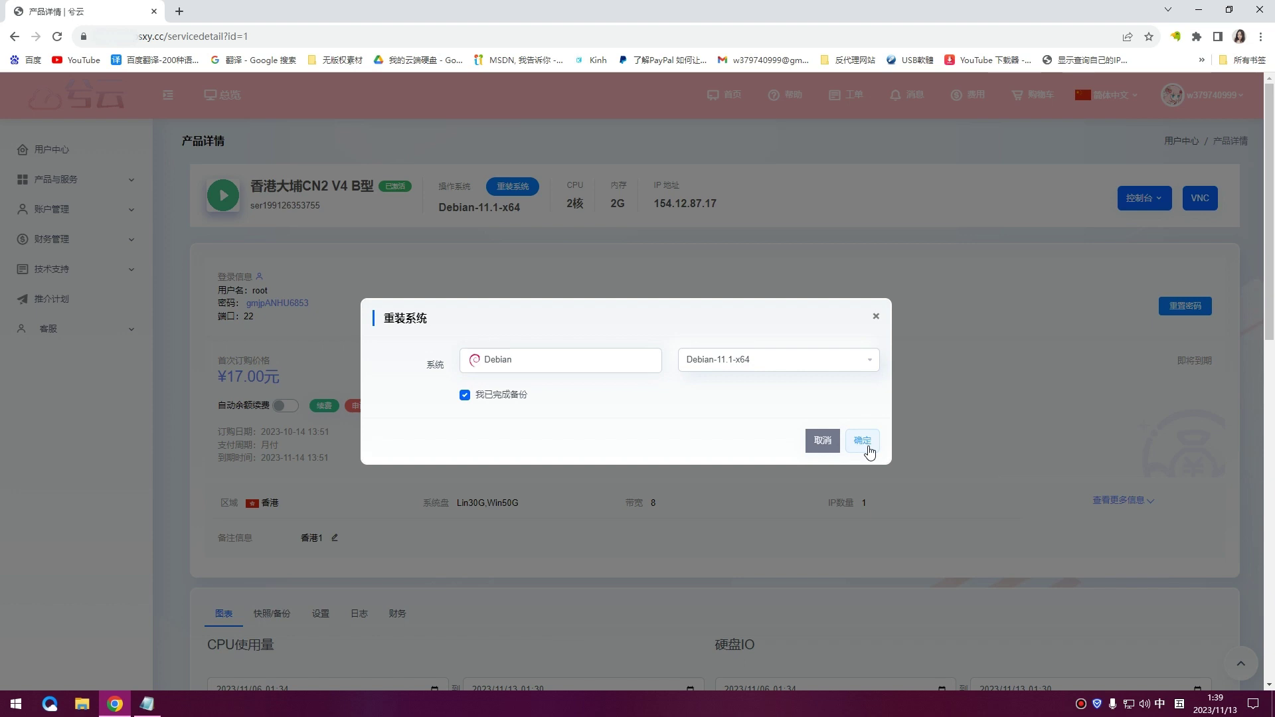
left_click(864, 443)
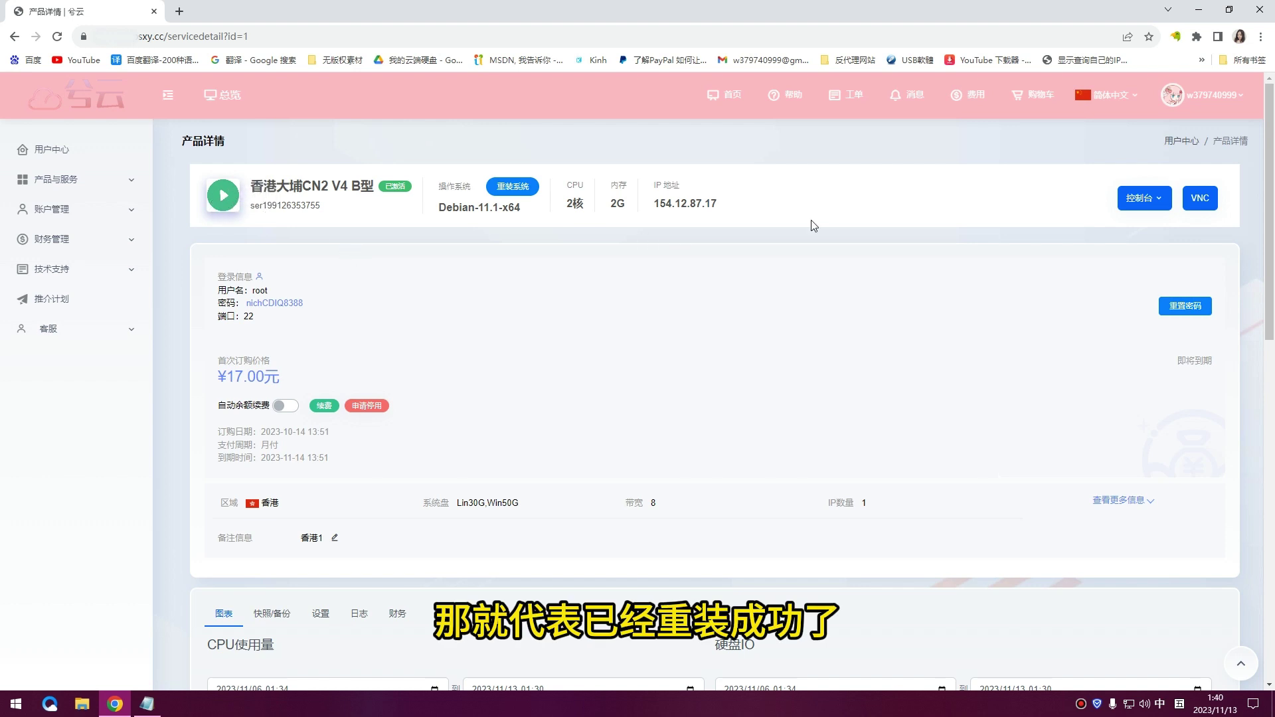
Step: Minimize the browser and launch FinalShell from its desktop folder, minimizing the folder window as well
left_click(1199, 10)
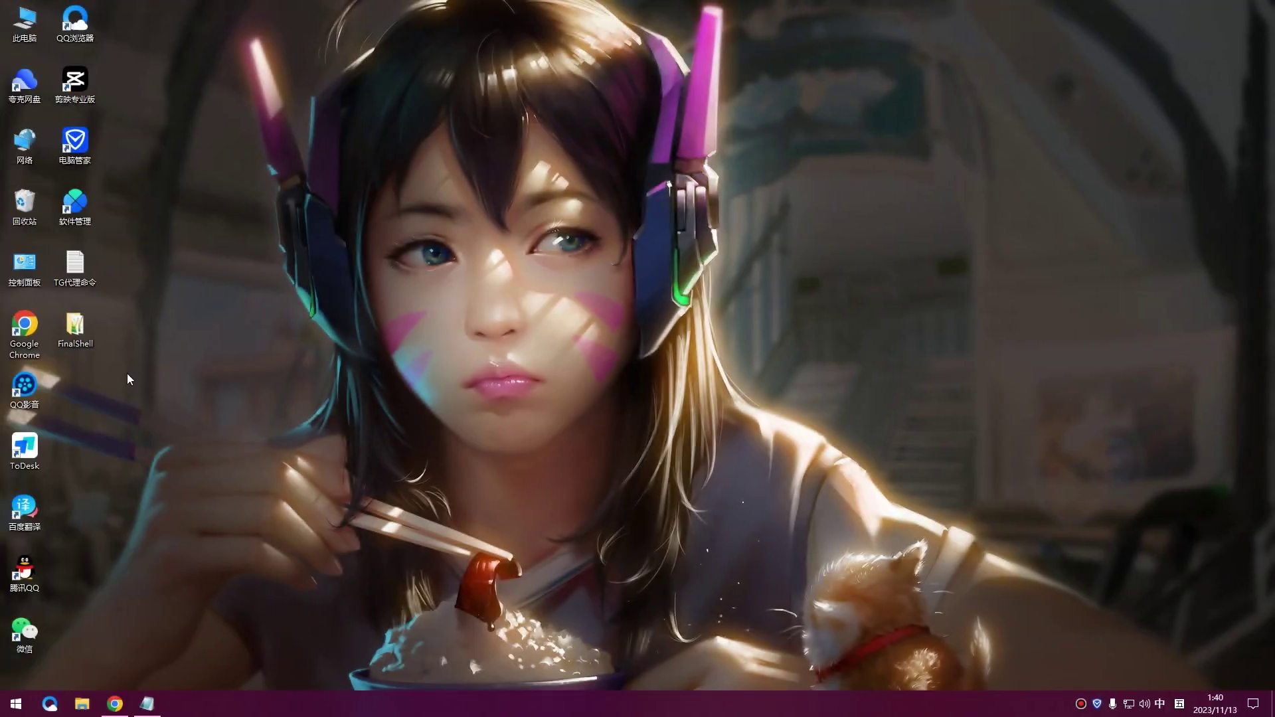
left_click(75, 327)
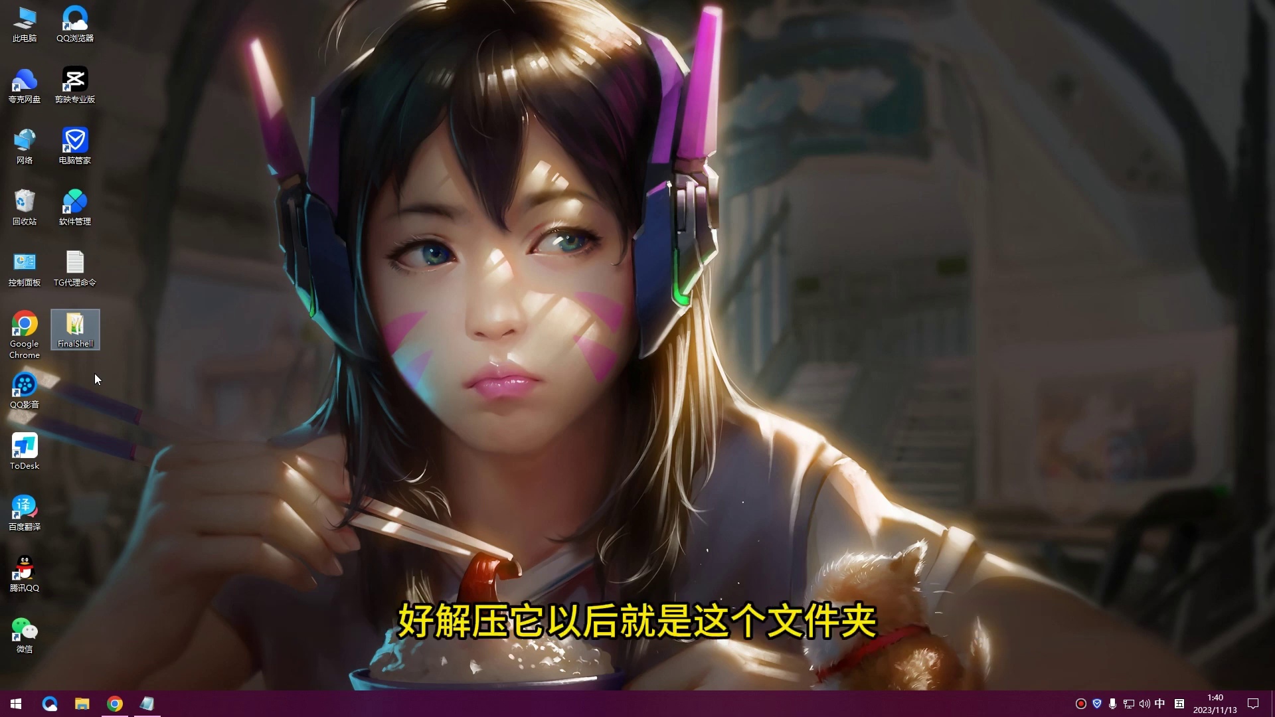
key("Return")
left_click(930, 194)
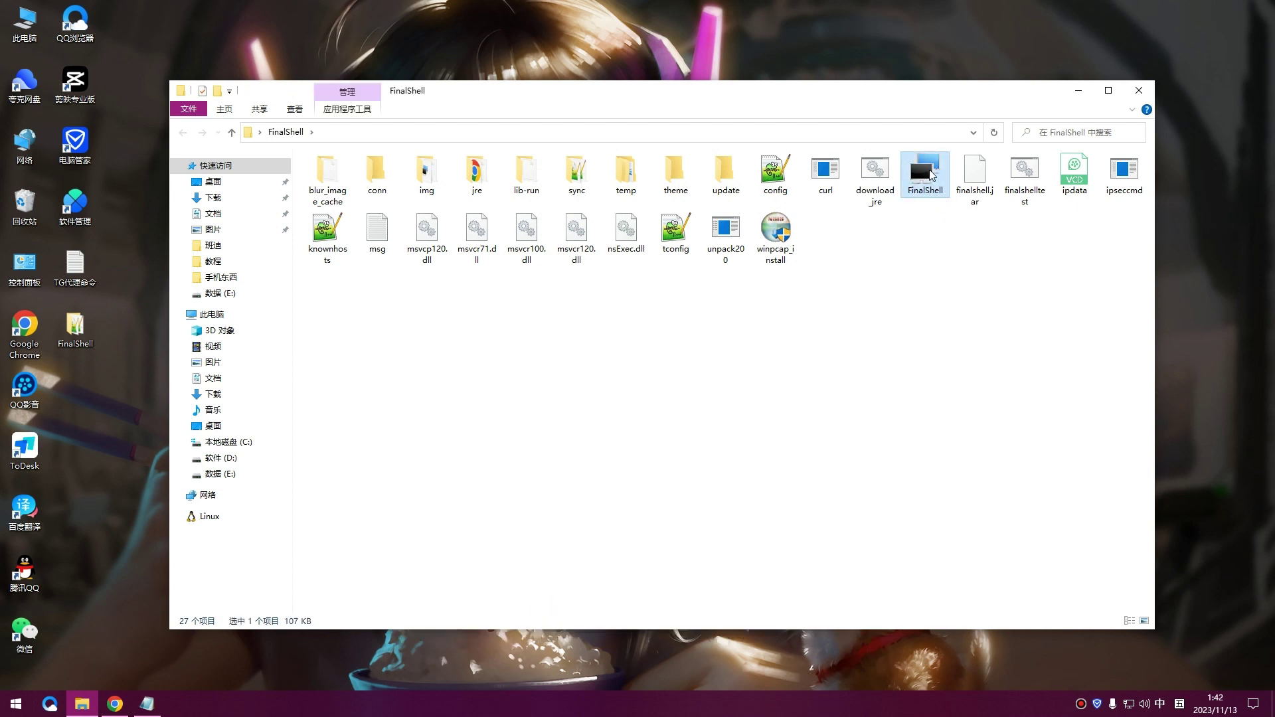
double_click(936, 171)
left_click(1077, 93)
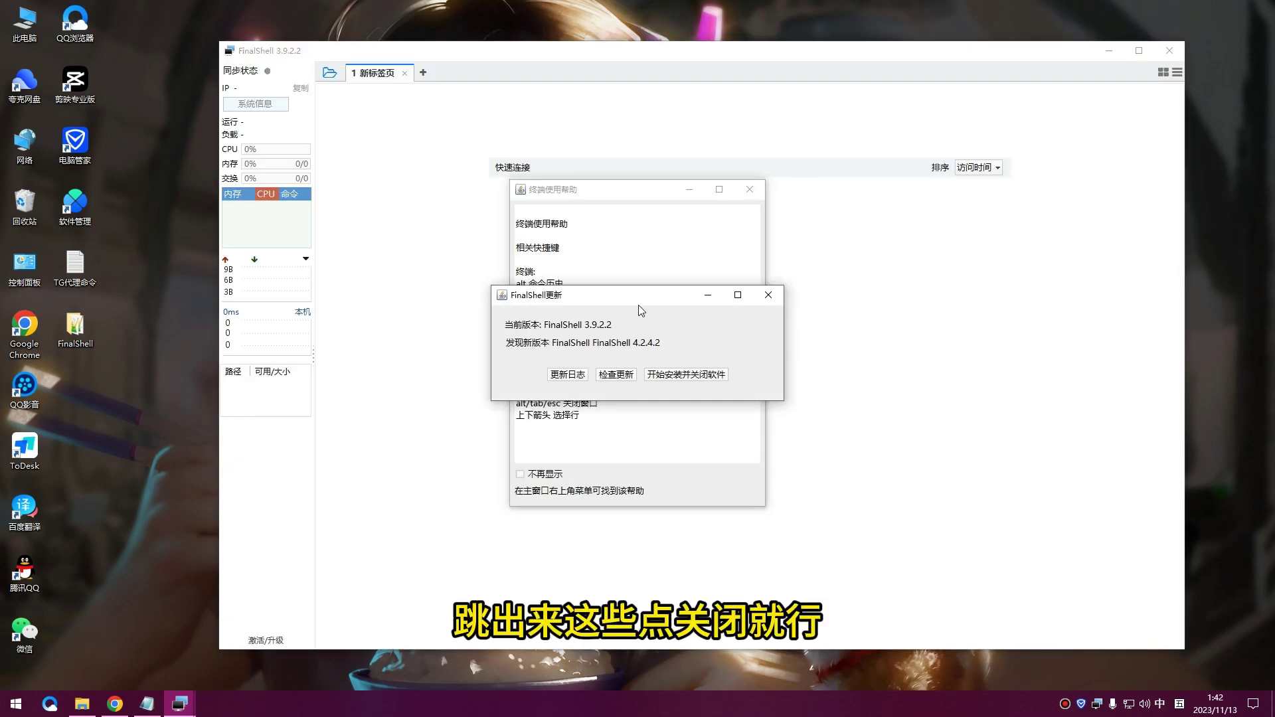
Step: Close the update and terminal help windows and maximize the FinalShell window
left_click(771, 294)
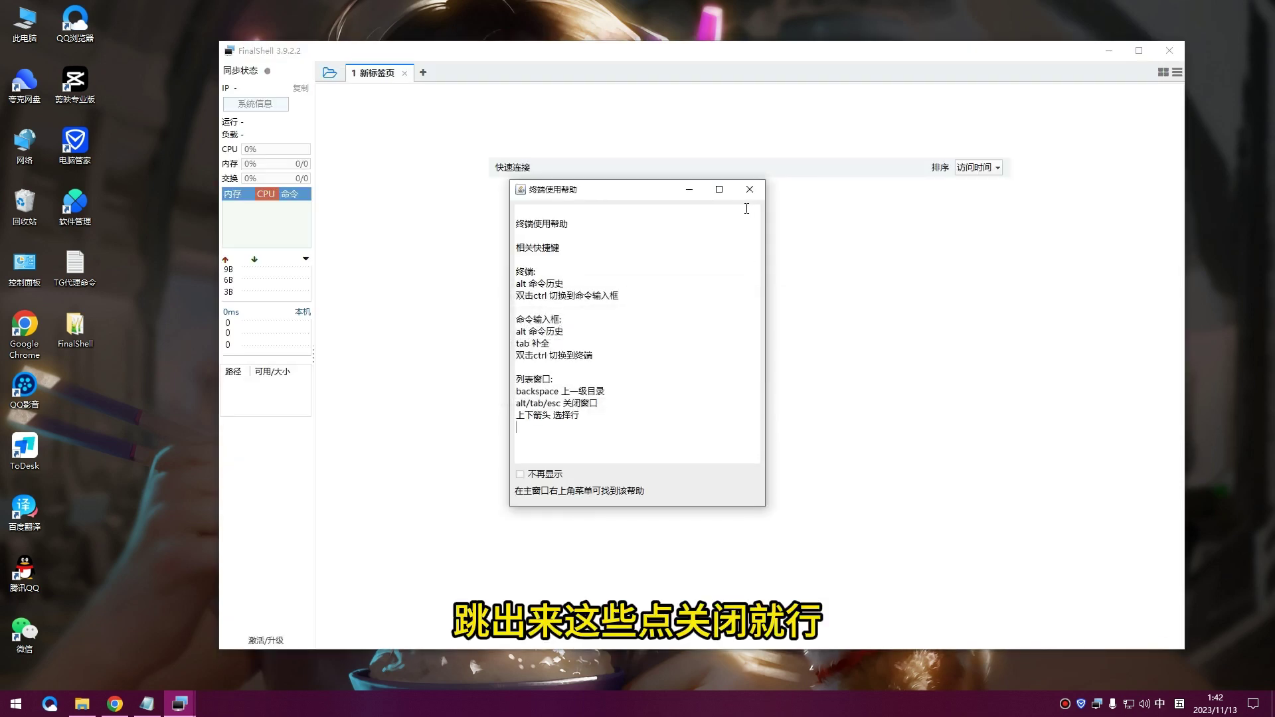
left_click(749, 192)
double_click(664, 53)
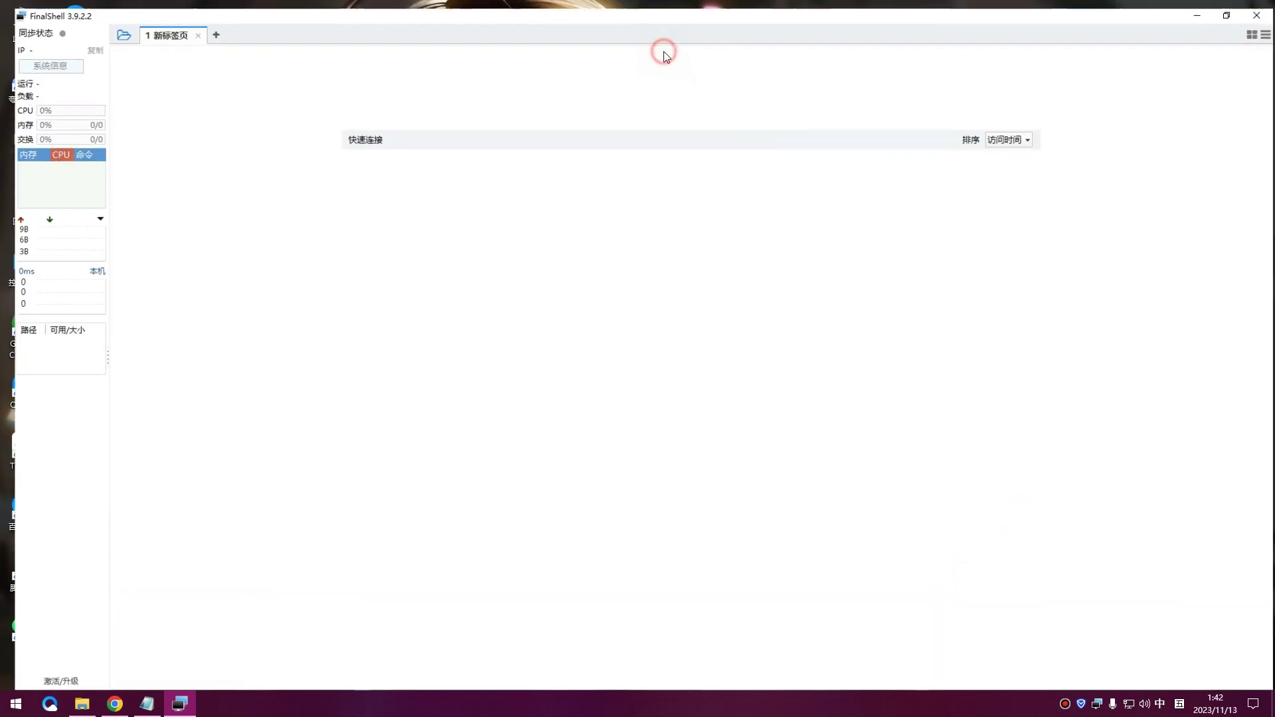
Step: Create a new SSH (Linux) connection in the connection manager and name it TG代理
left_click(110, 28)
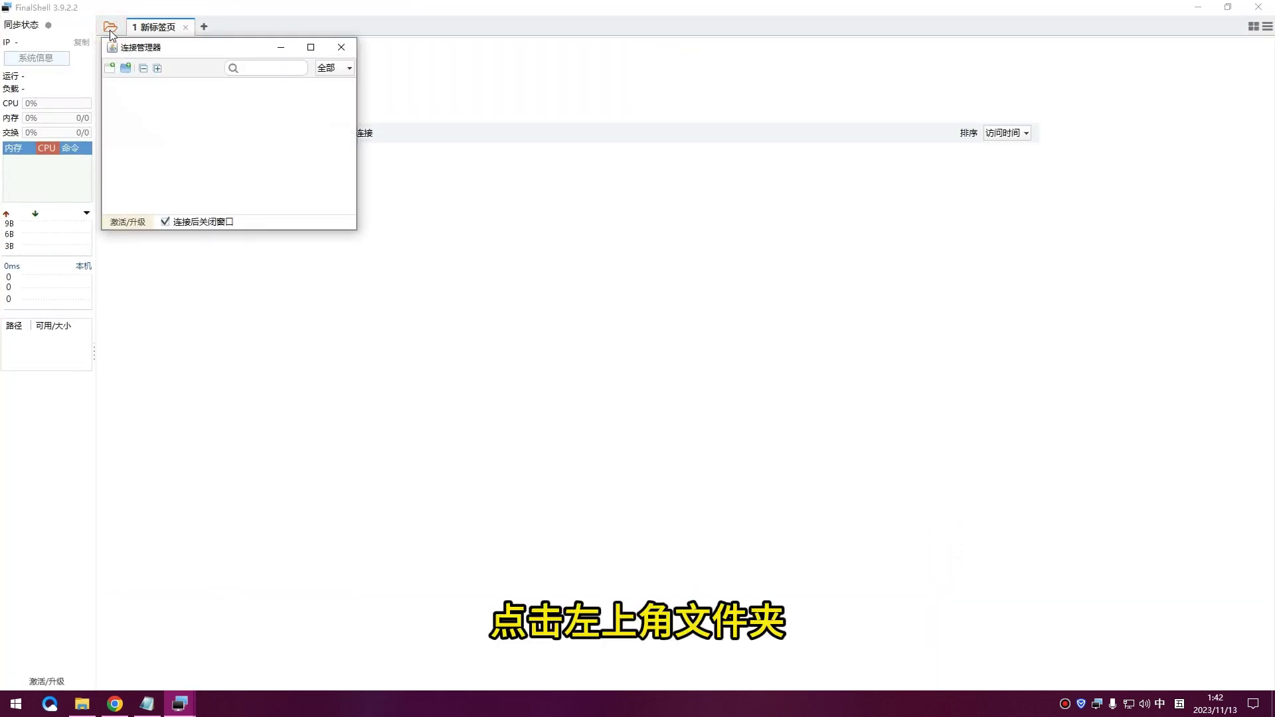
left_click(110, 69)
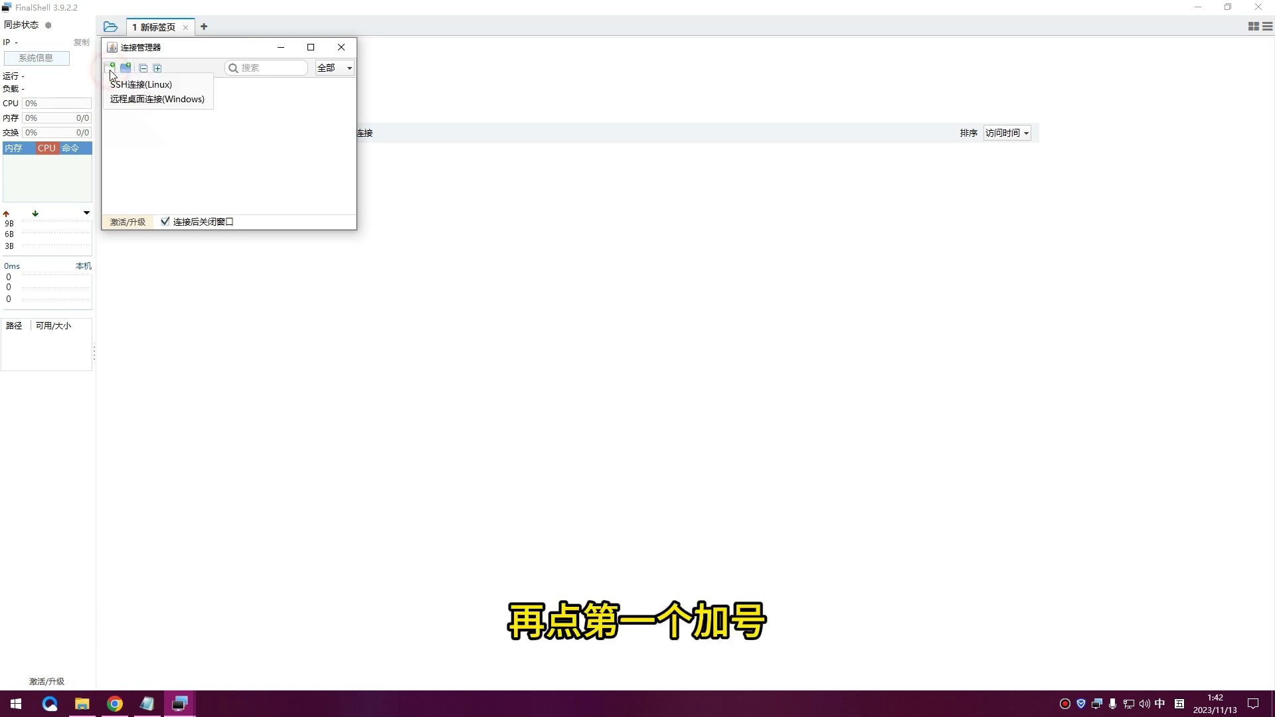
left_click(197, 85)
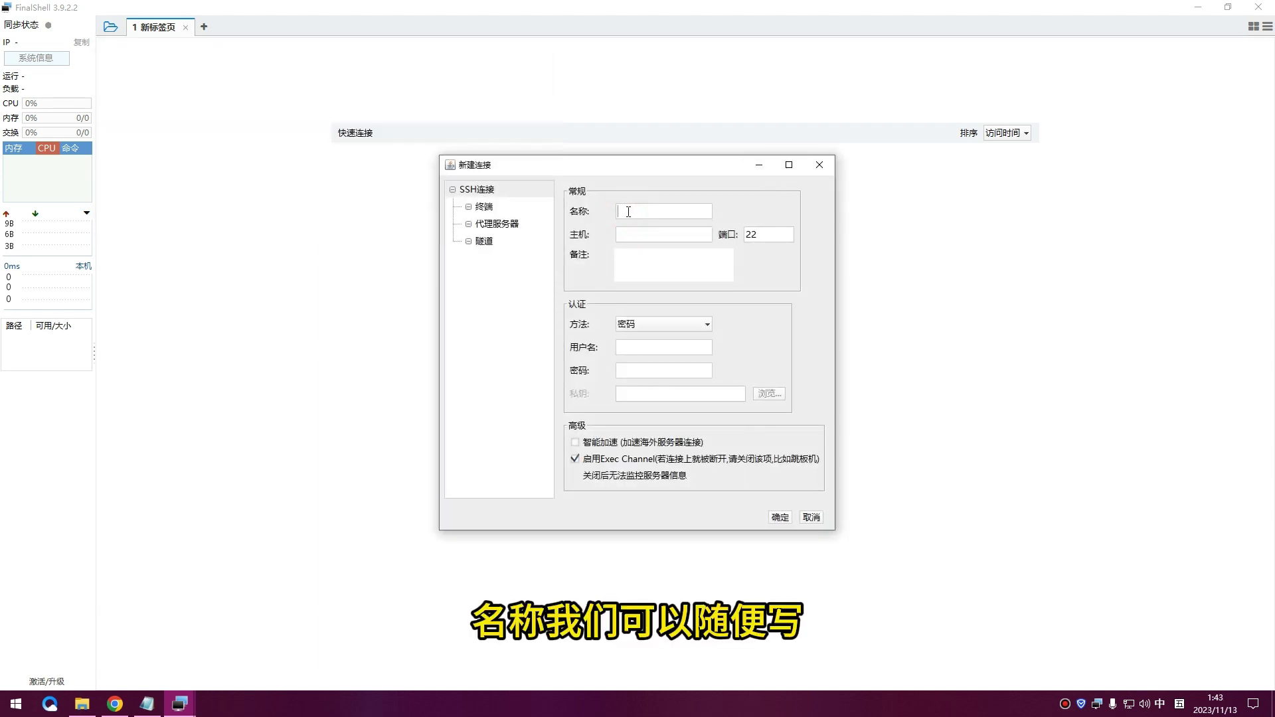
type("TG代理")
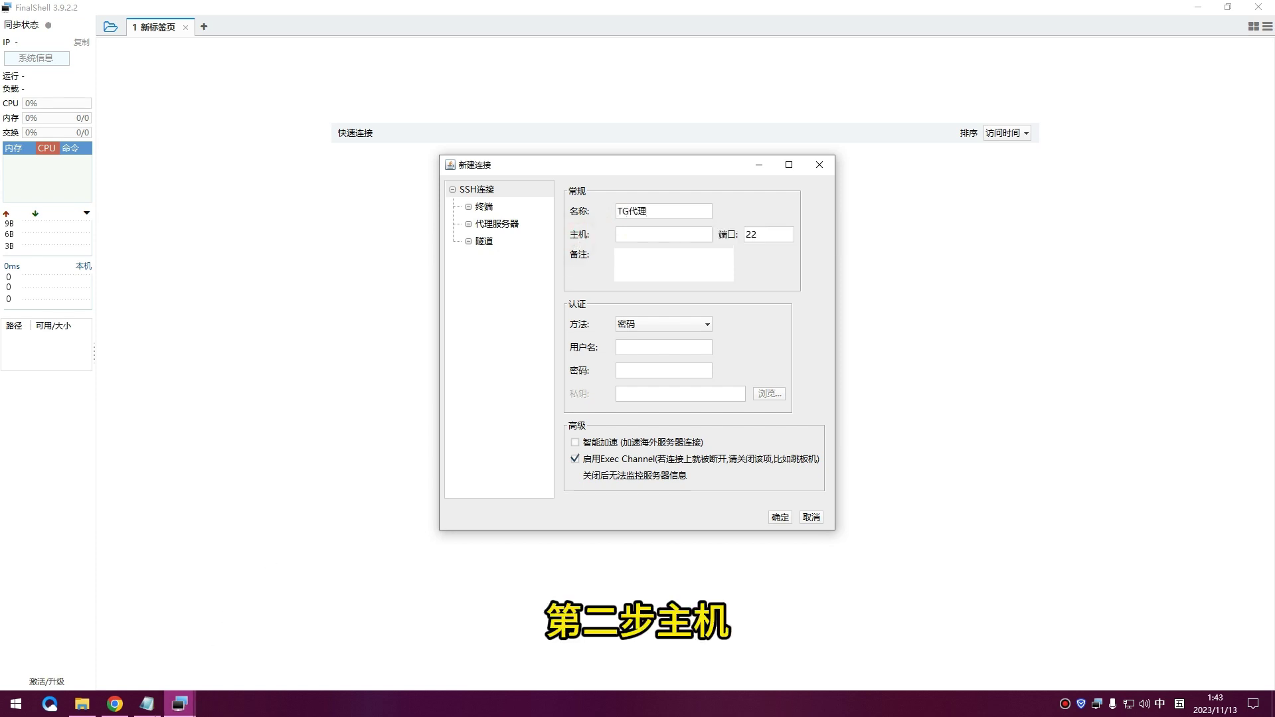
Step: Copy the server's IP address from the product page in Chrome and enter 154.12.87.17 as the FinalShell connection's host
left_click(114, 704)
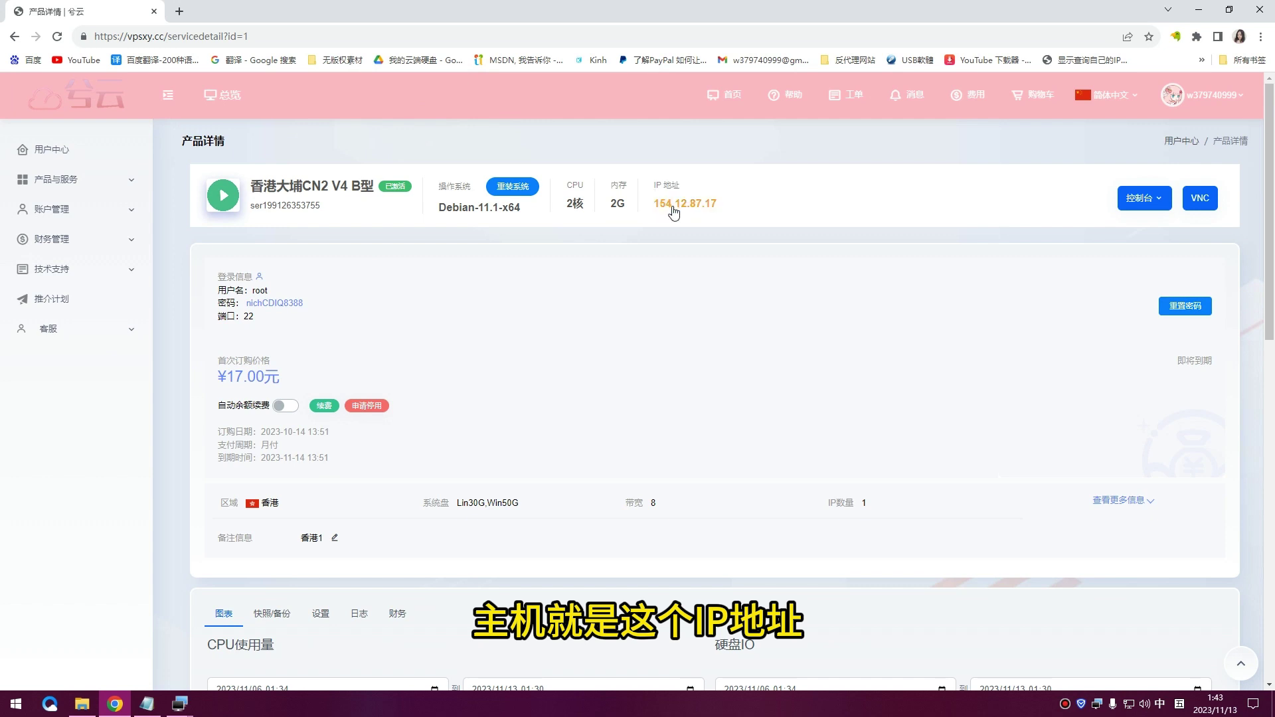
left_click(673, 210)
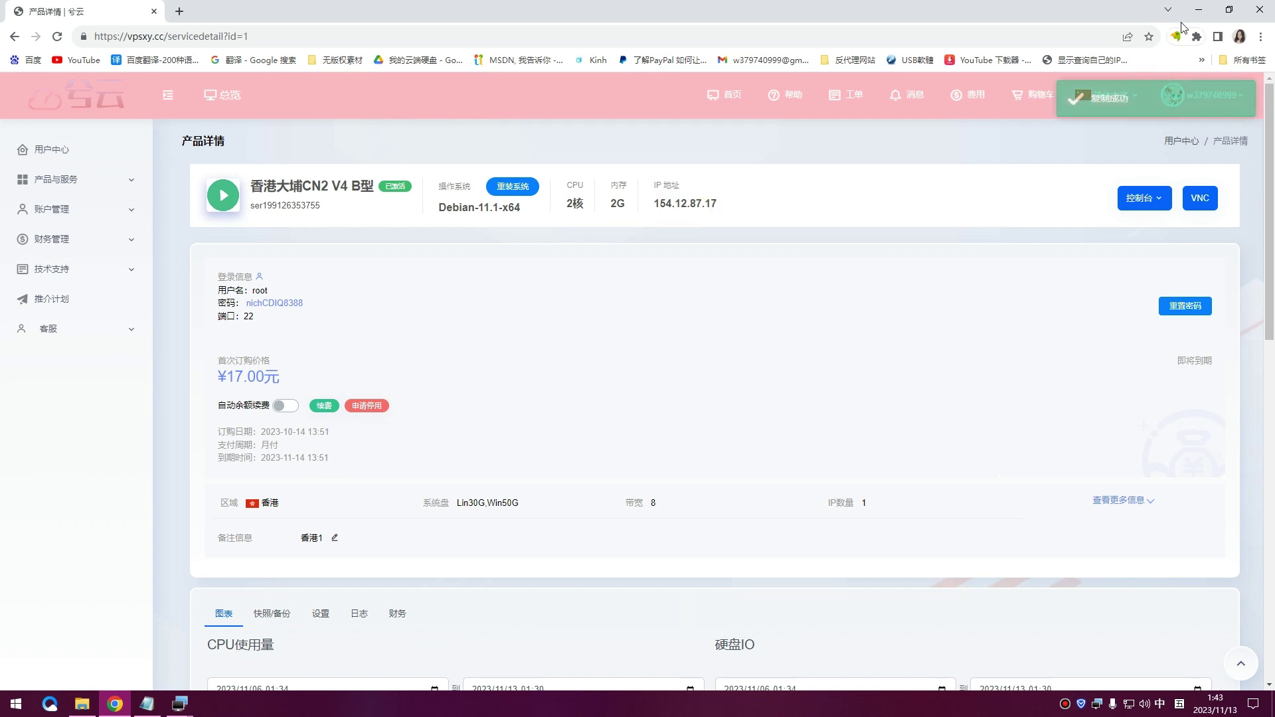
left_click(1199, 9)
left_click(636, 240)
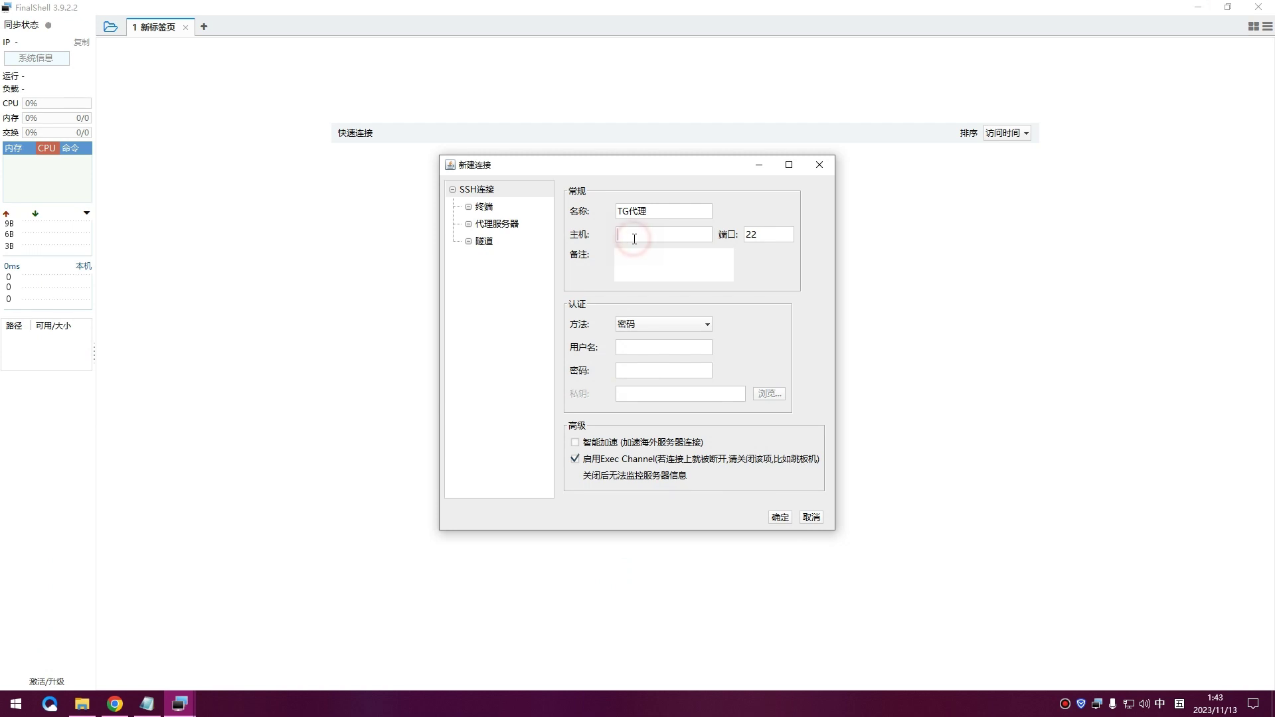
type("154.12.87.17")
Step: Compare the connection's port with the port in the server's login information in Chrome, returning to FinalShell
left_click(764, 238)
left_click(765, 240)
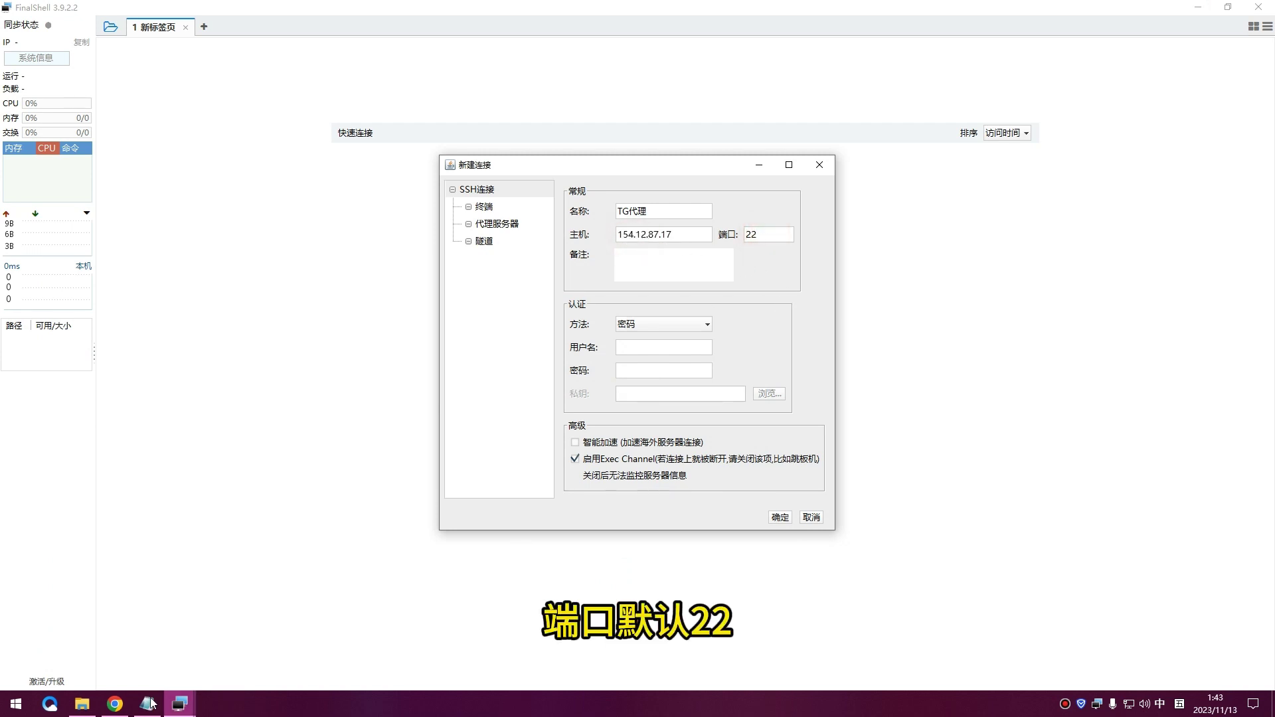
left_click(115, 705)
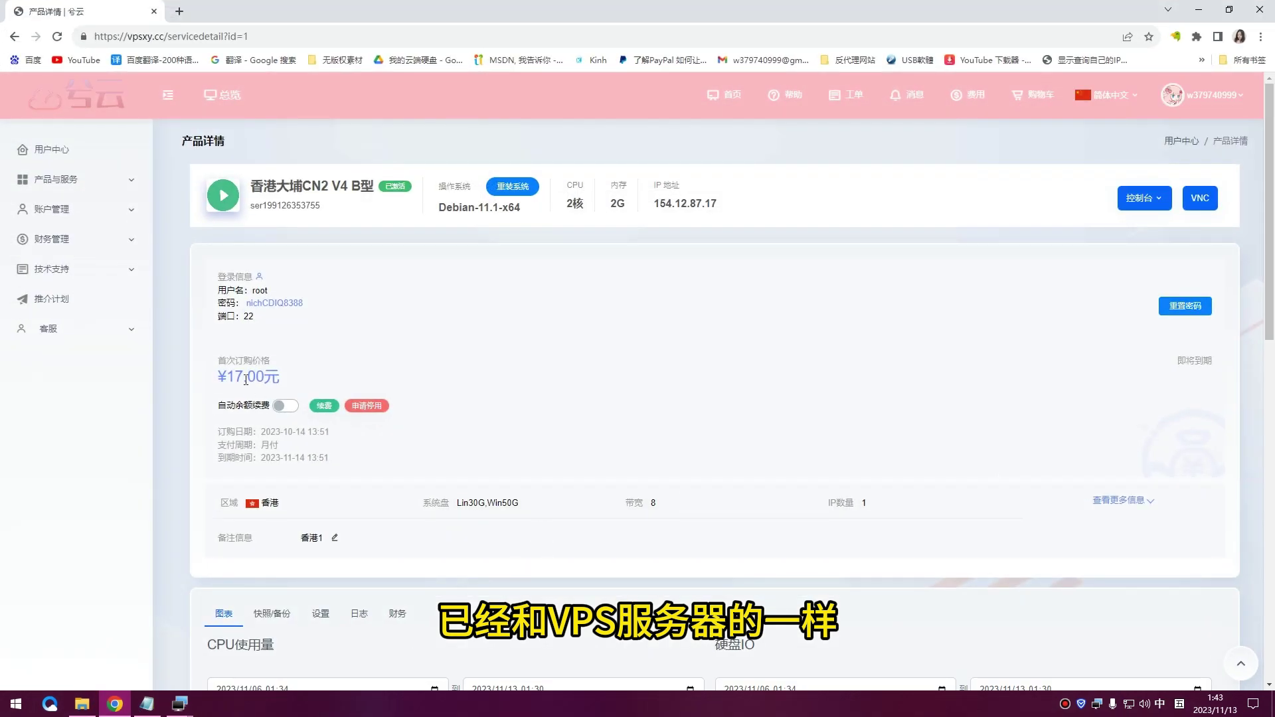
double_click(246, 317)
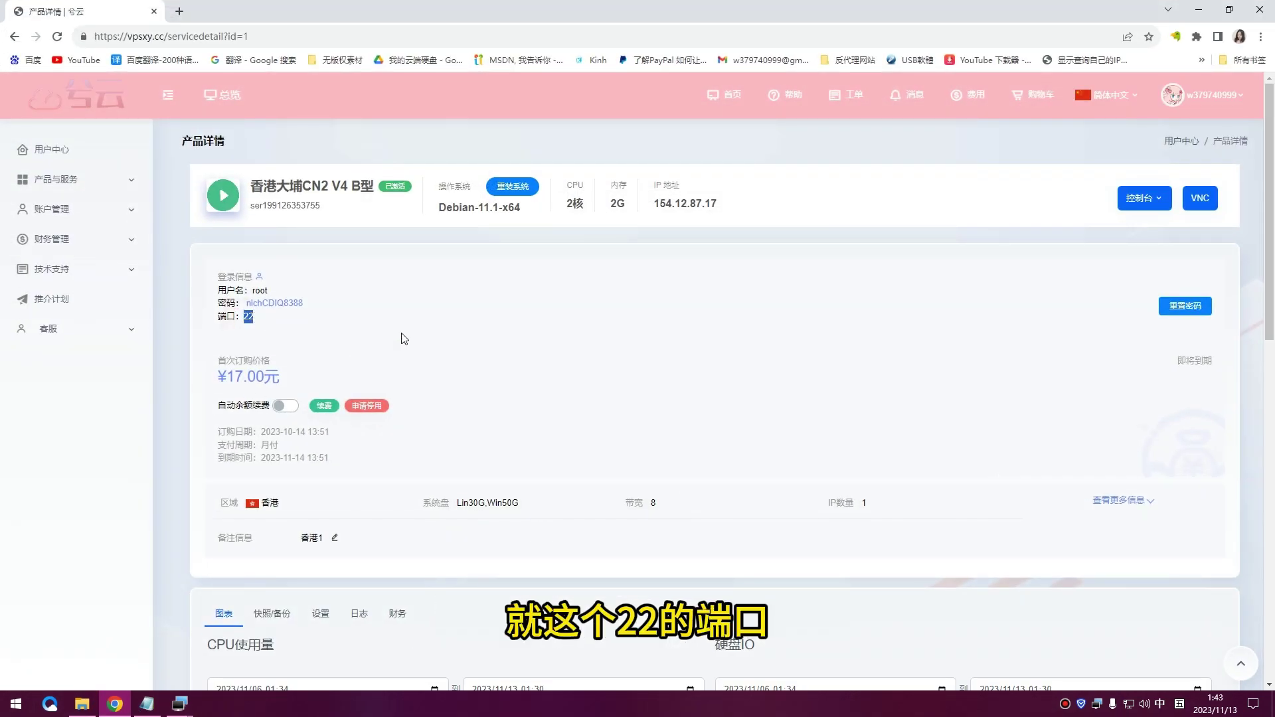
left_click(404, 339)
left_click(1205, 11)
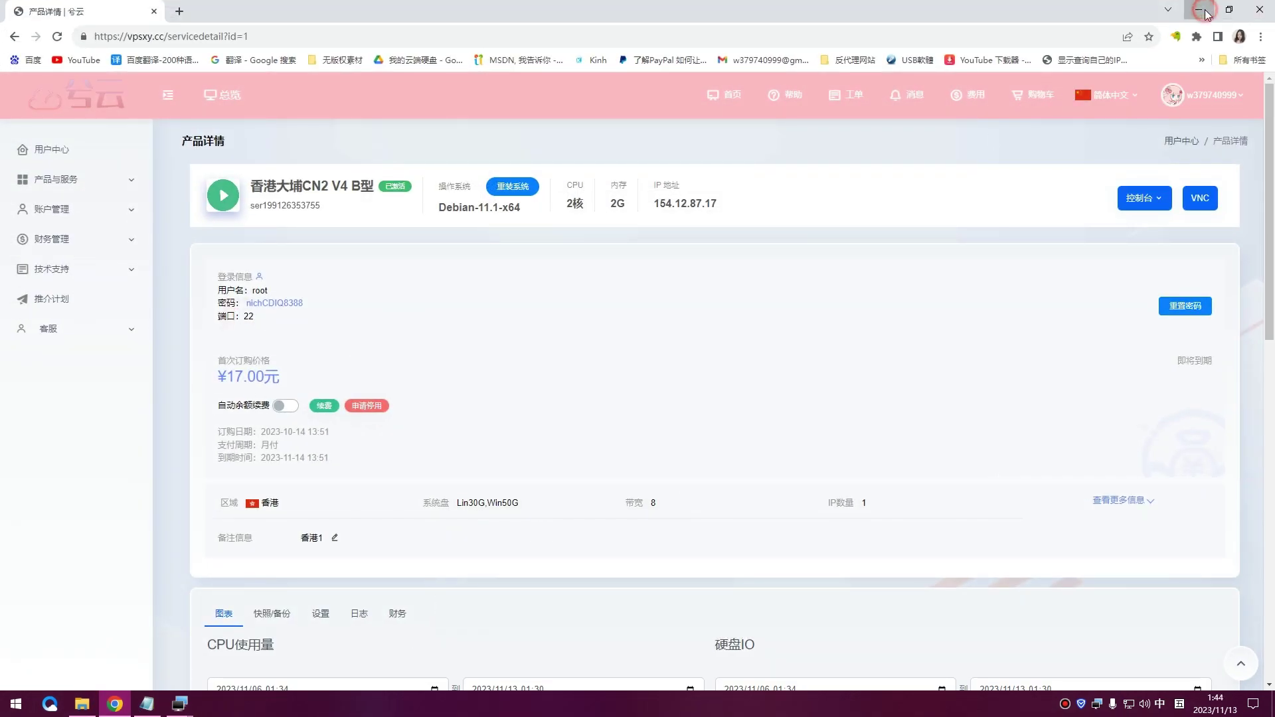
Step: Copy the login user name root from the server page in Chrome into the FinalShell connection's user name
left_click(640, 350)
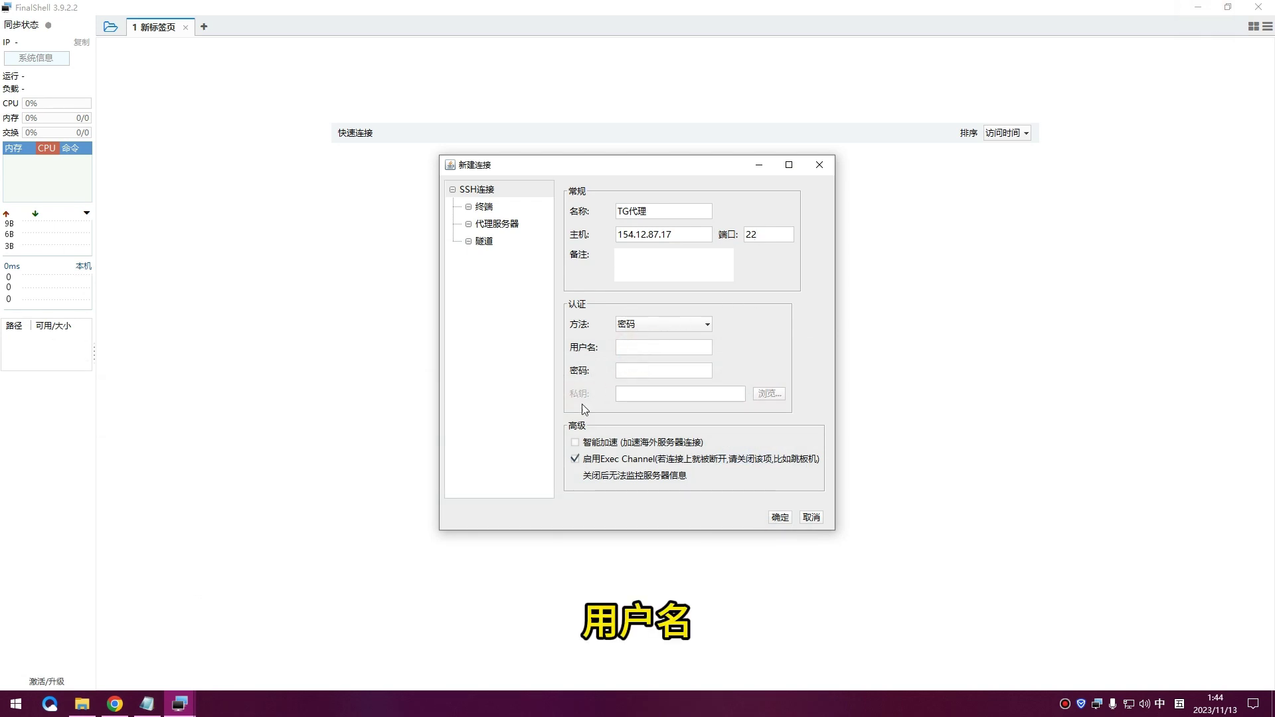
left_click(130, 708)
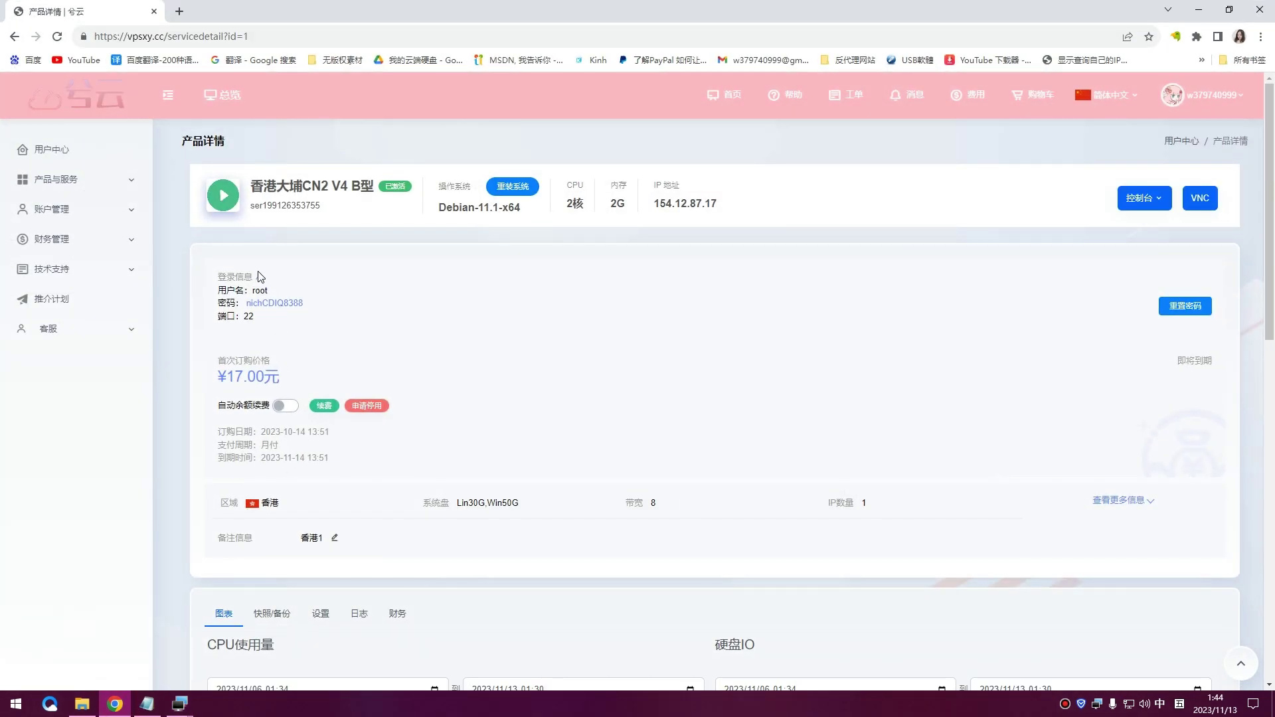
left_click_drag(253, 290, 268, 292)
right_click(261, 291)
left_click(292, 300)
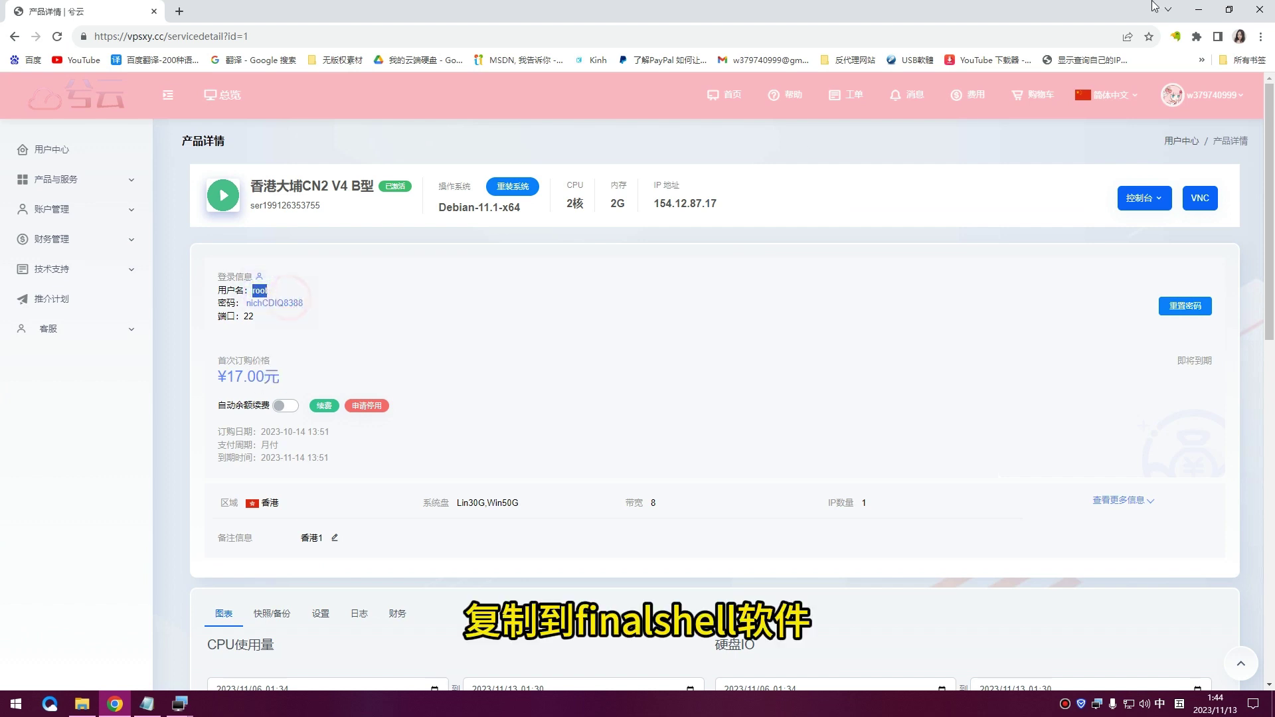
left_click(1199, 9)
right_click(678, 352)
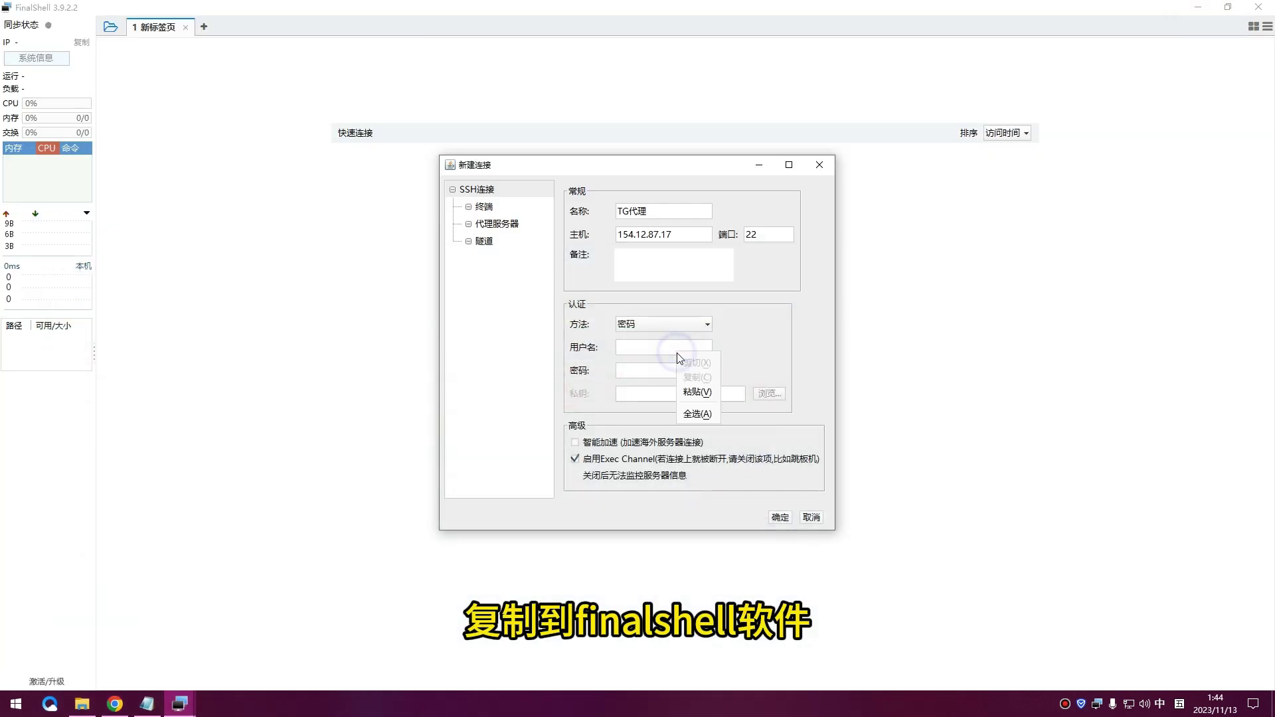
left_click(694, 402)
Step: Copy the server's login password from the product page in Chrome and paste it as the FinalShell connection's password
left_click(115, 704)
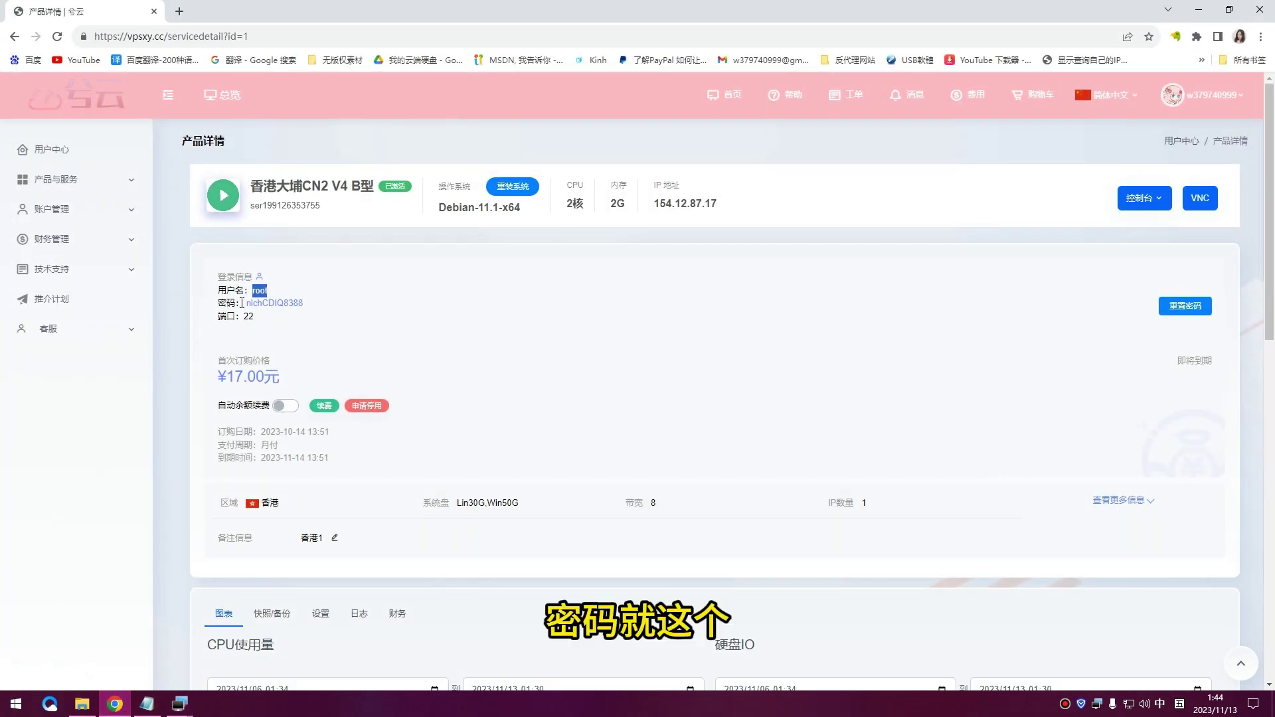
left_click(280, 306)
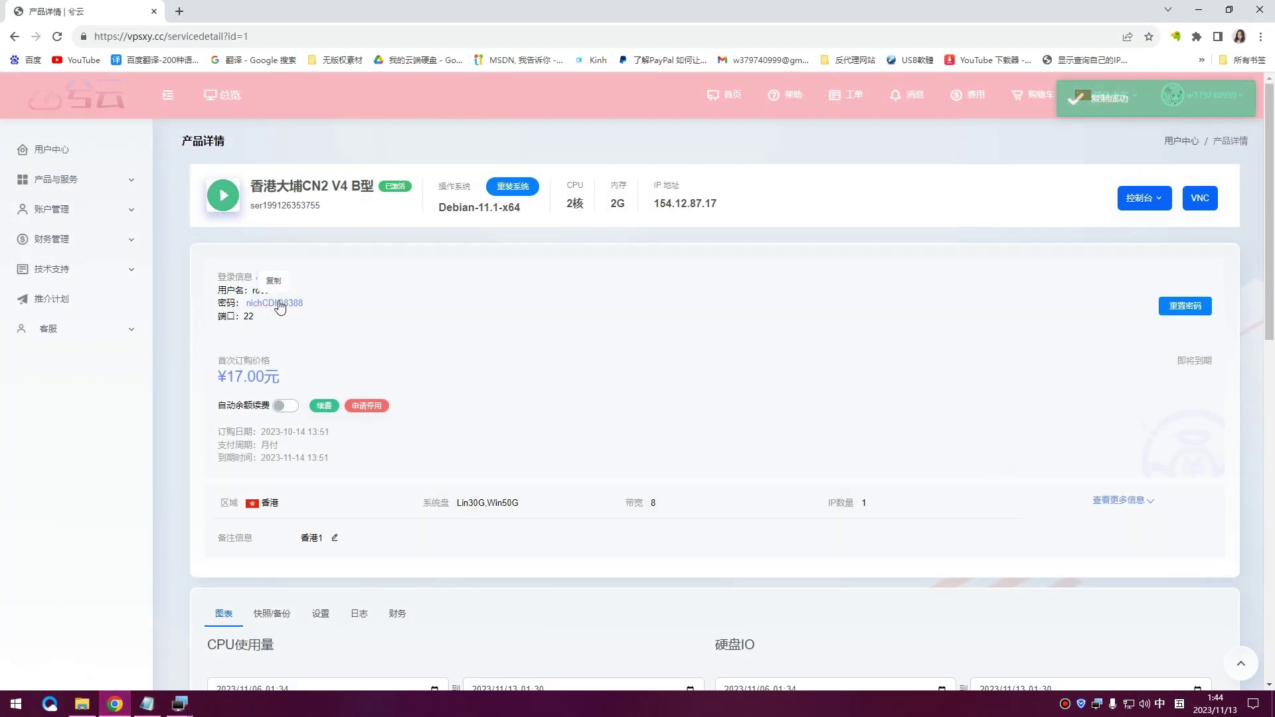
left_click(1199, 10)
left_click(636, 371)
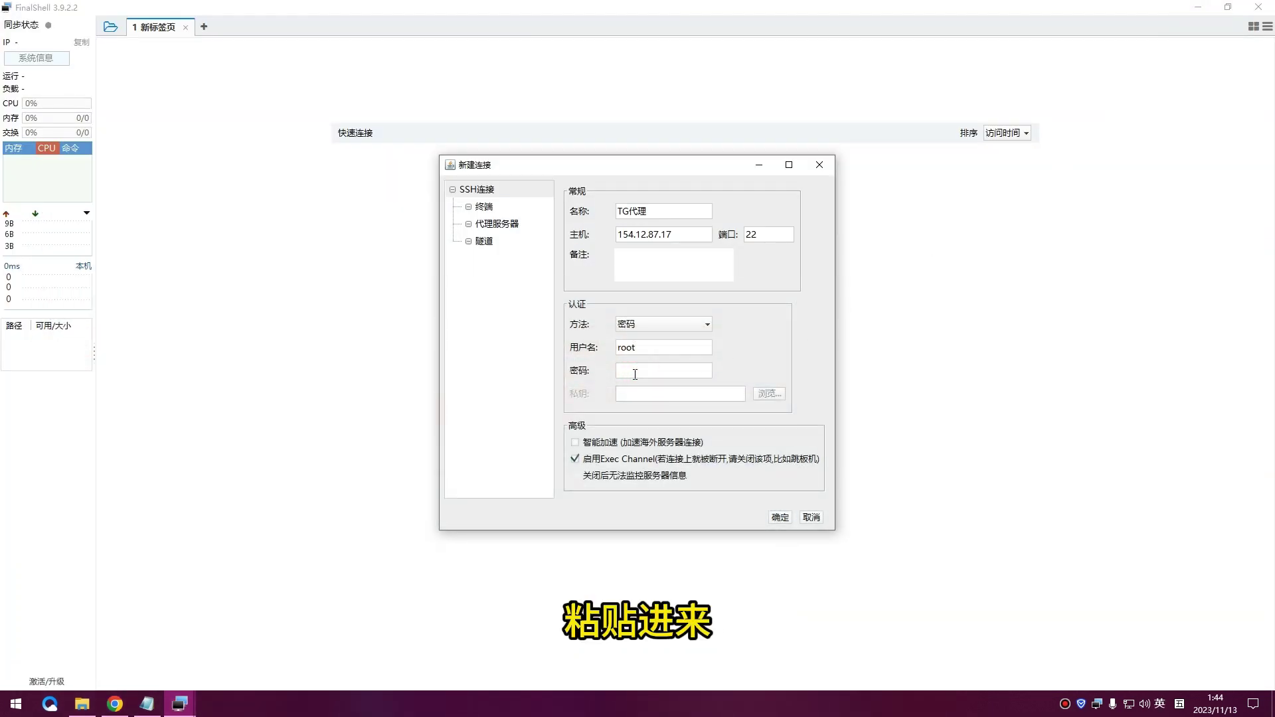
key("ctrl+v")
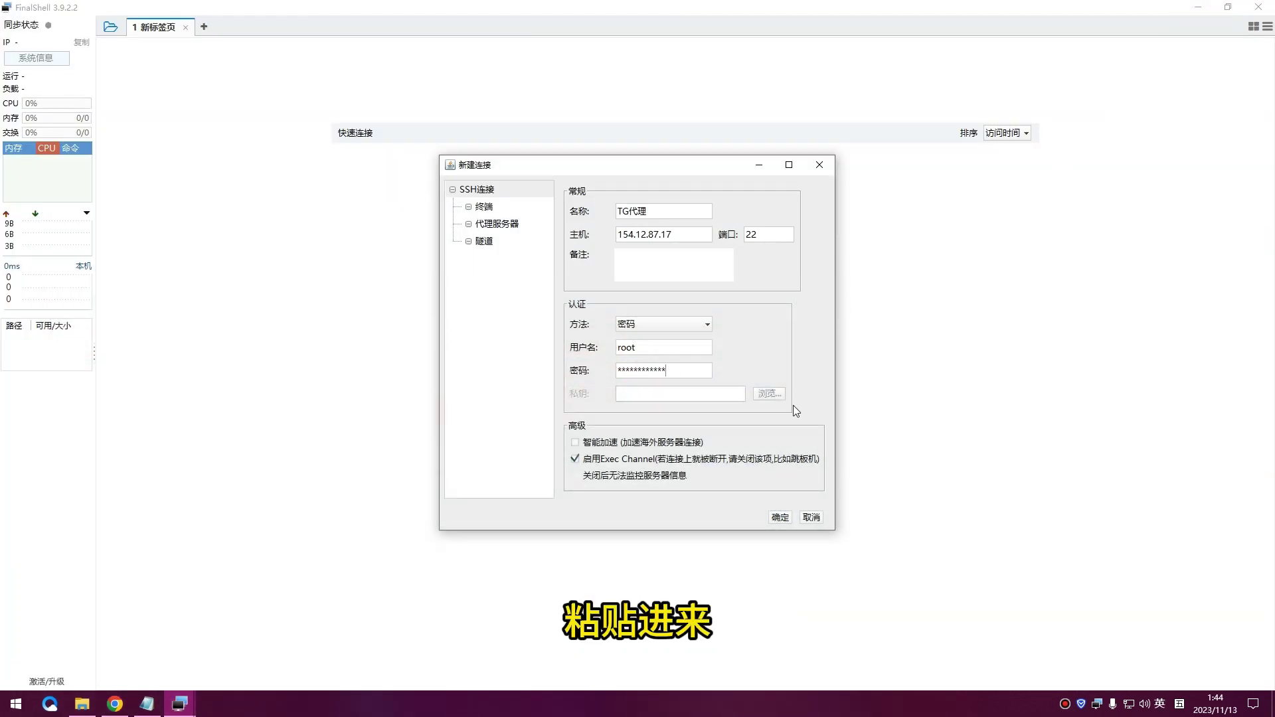
Step: Save the new SSH connection and connect to the TG代理 server
left_click(781, 518)
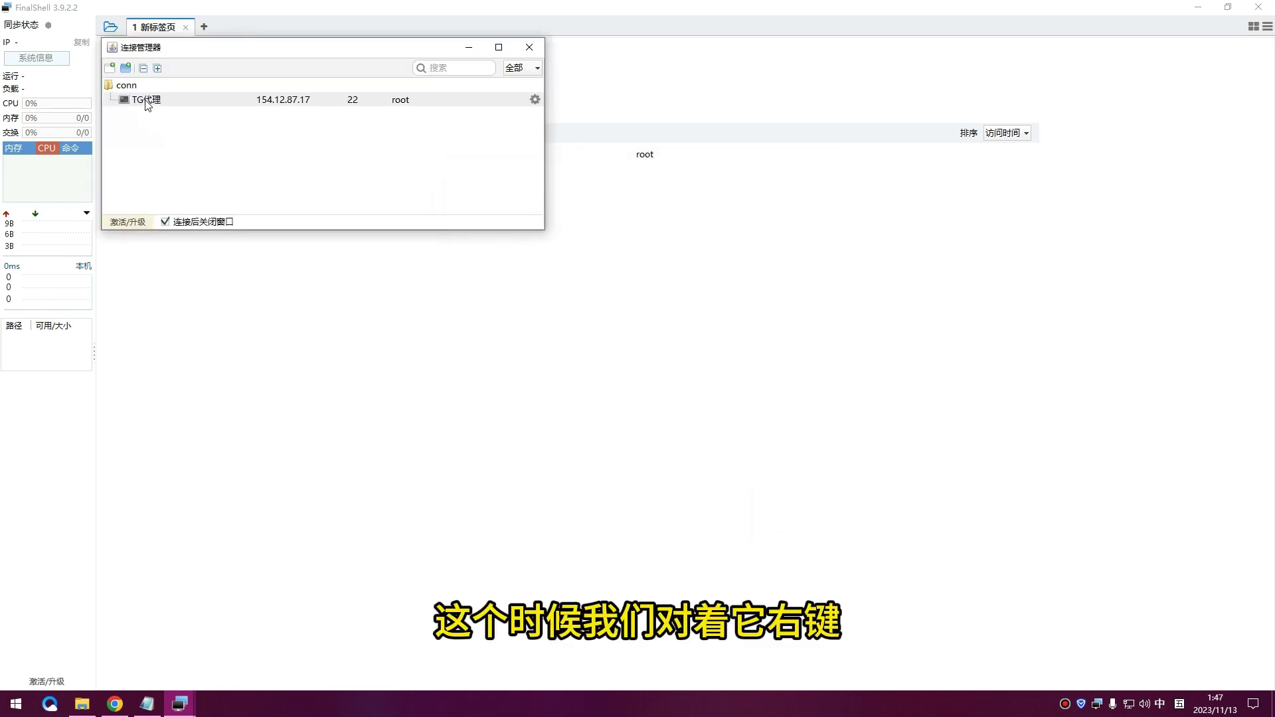
right_click(186, 100)
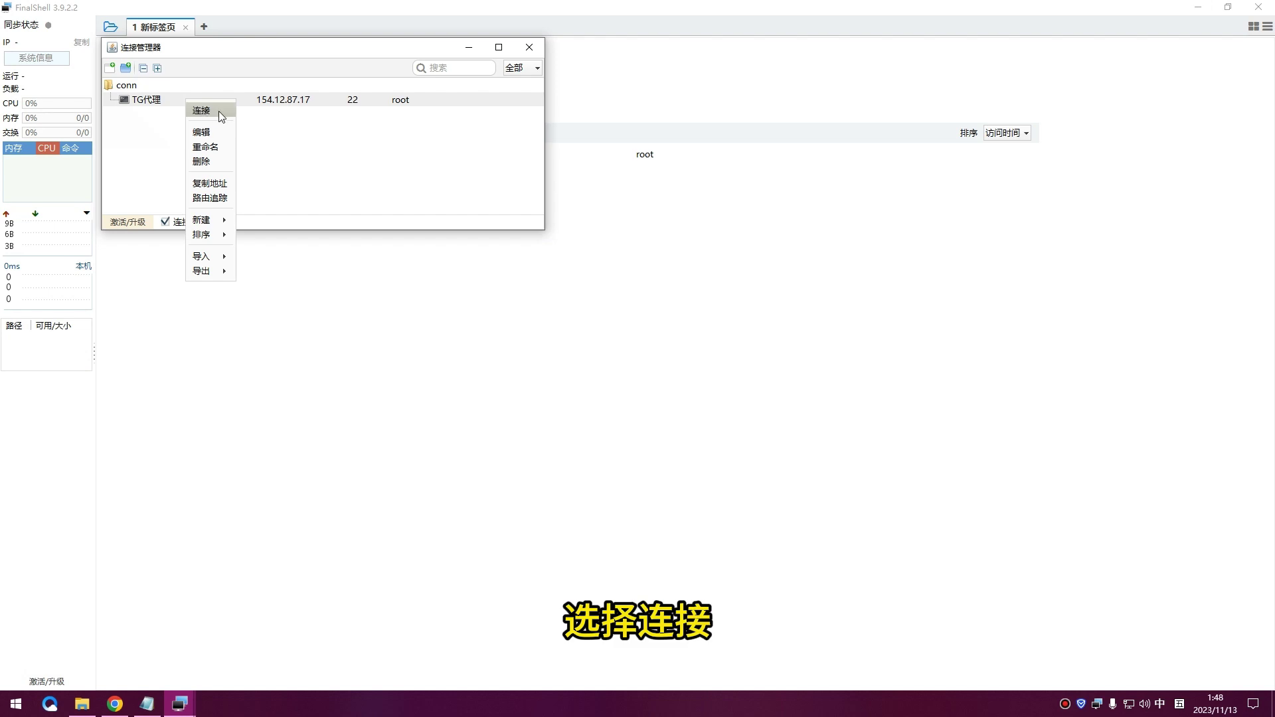
left_click(219, 111)
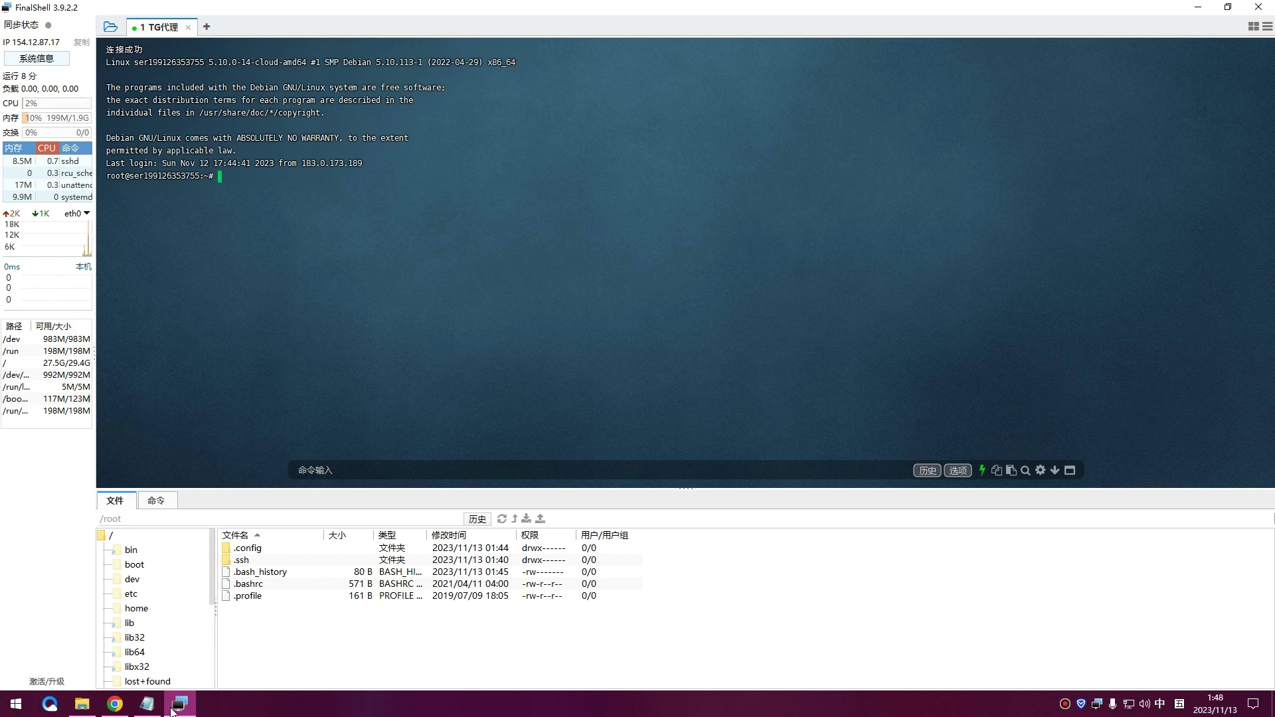
Step: Copy the new-directory command from the TG代理命令 Notepad file and run mkdir /home/mtproxy && cd /home/mtproxy in the FinalShell terminal
left_click(148, 705)
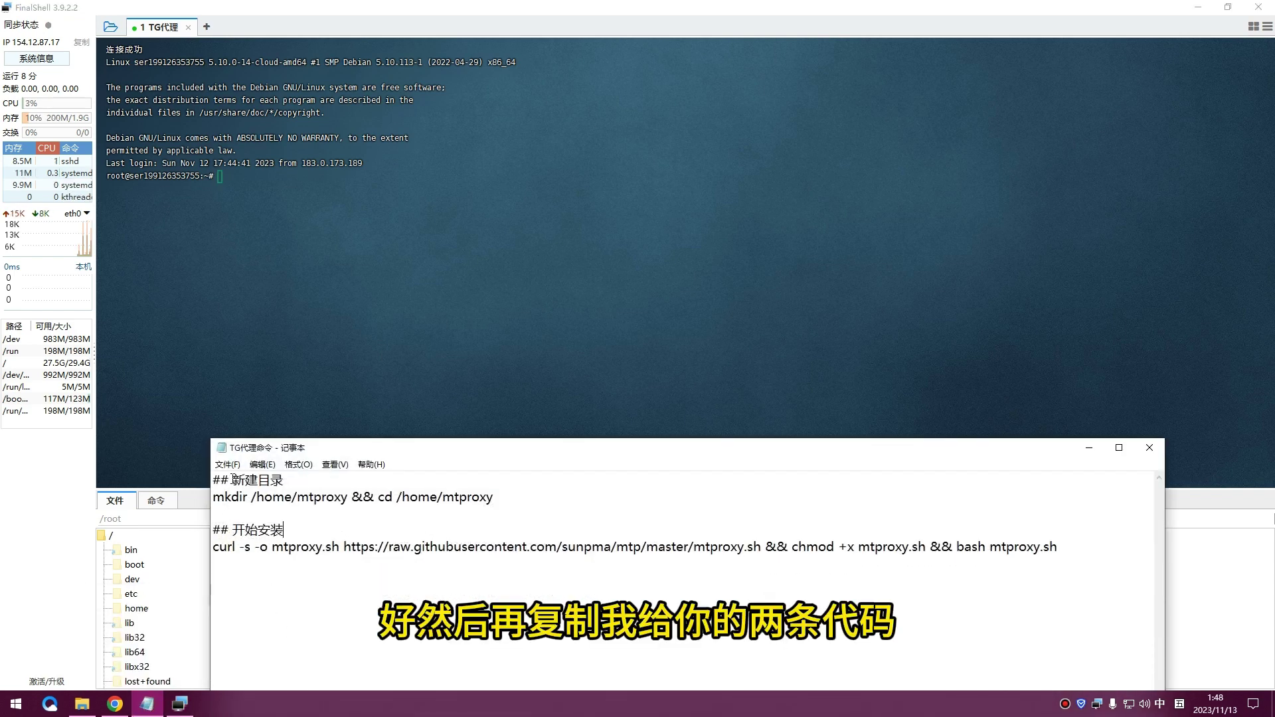
left_click_drag(231, 480, 285, 480)
left_click(264, 503)
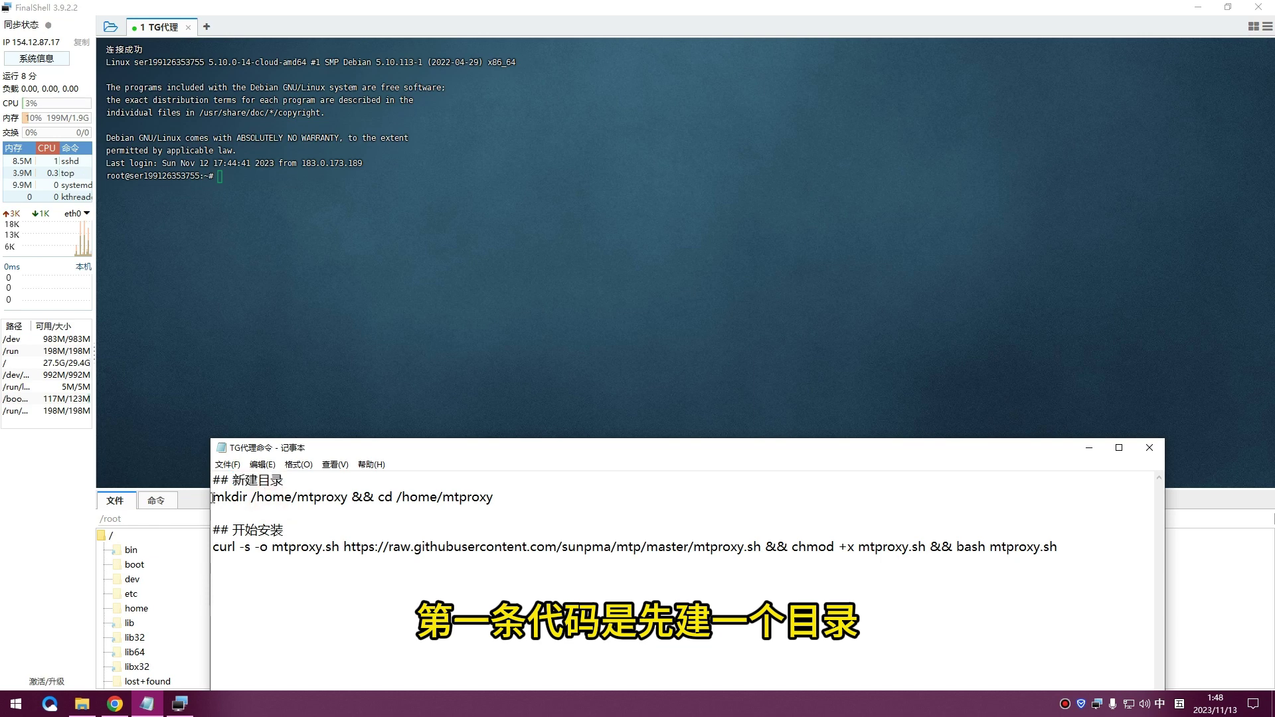
left_click_drag(213, 498, 494, 497)
right_click(484, 495)
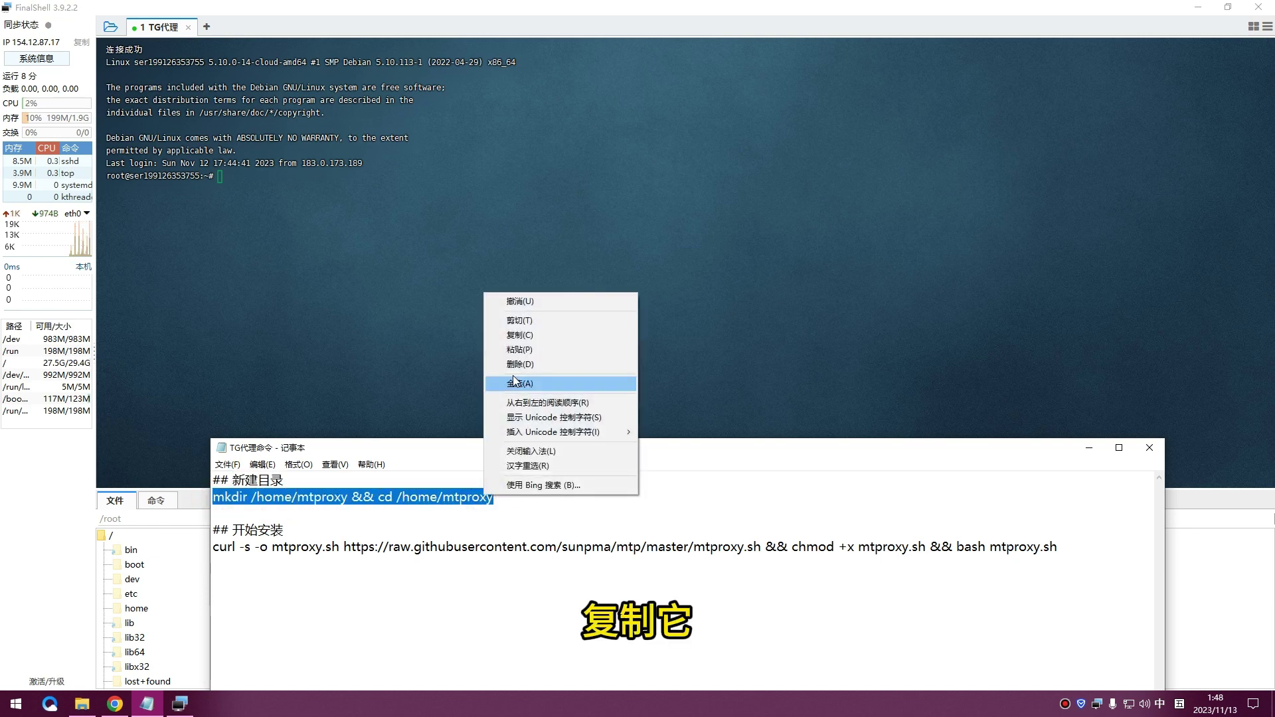
left_click(524, 336)
left_click(262, 6)
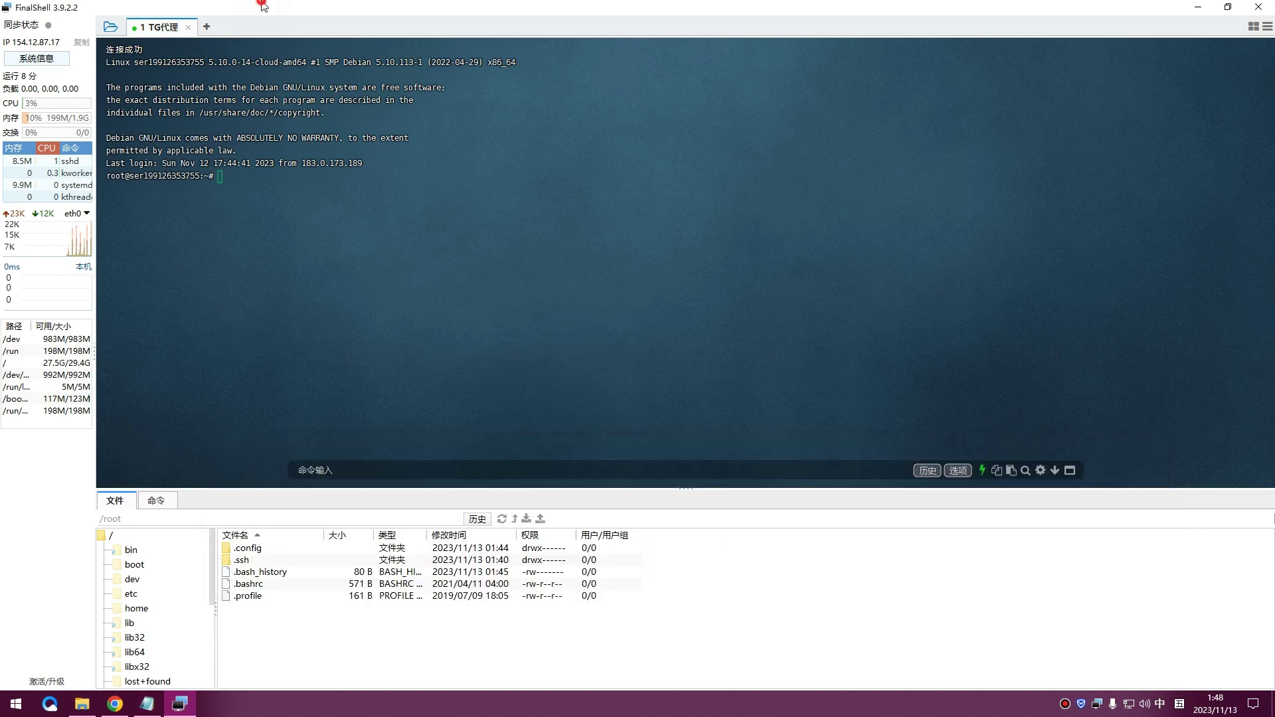
right_click(220, 178)
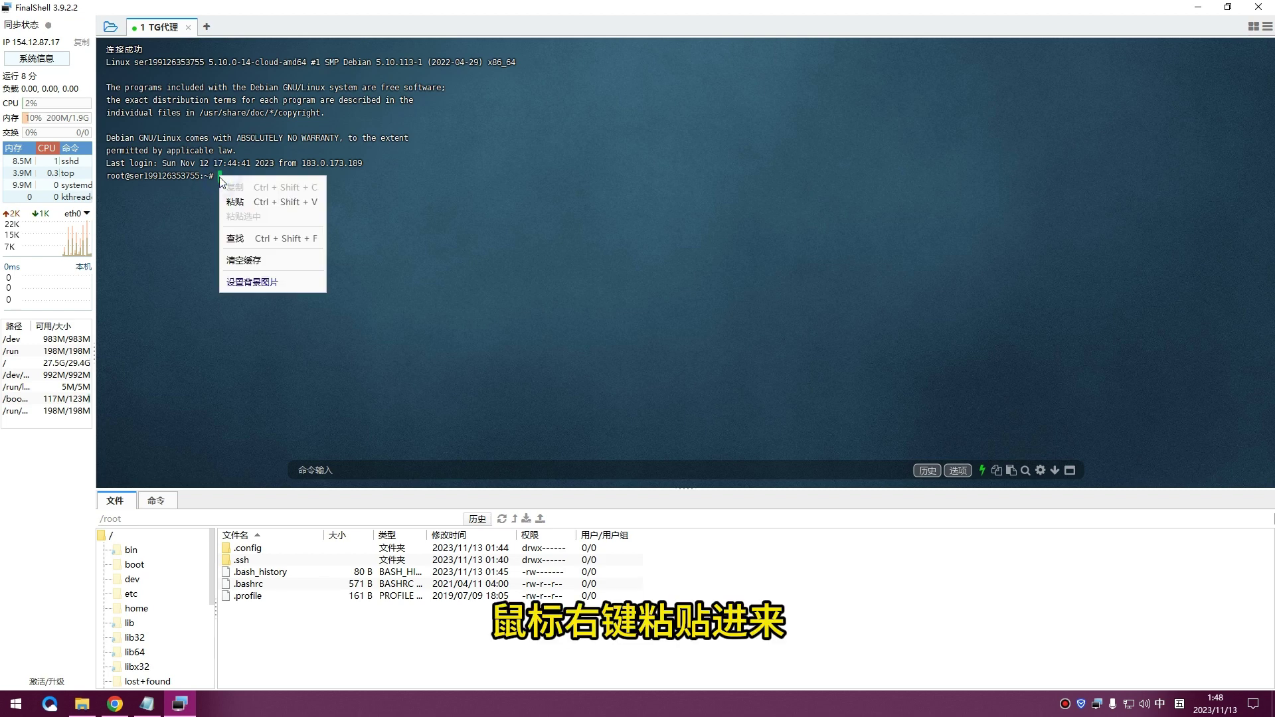
left_click(246, 201)
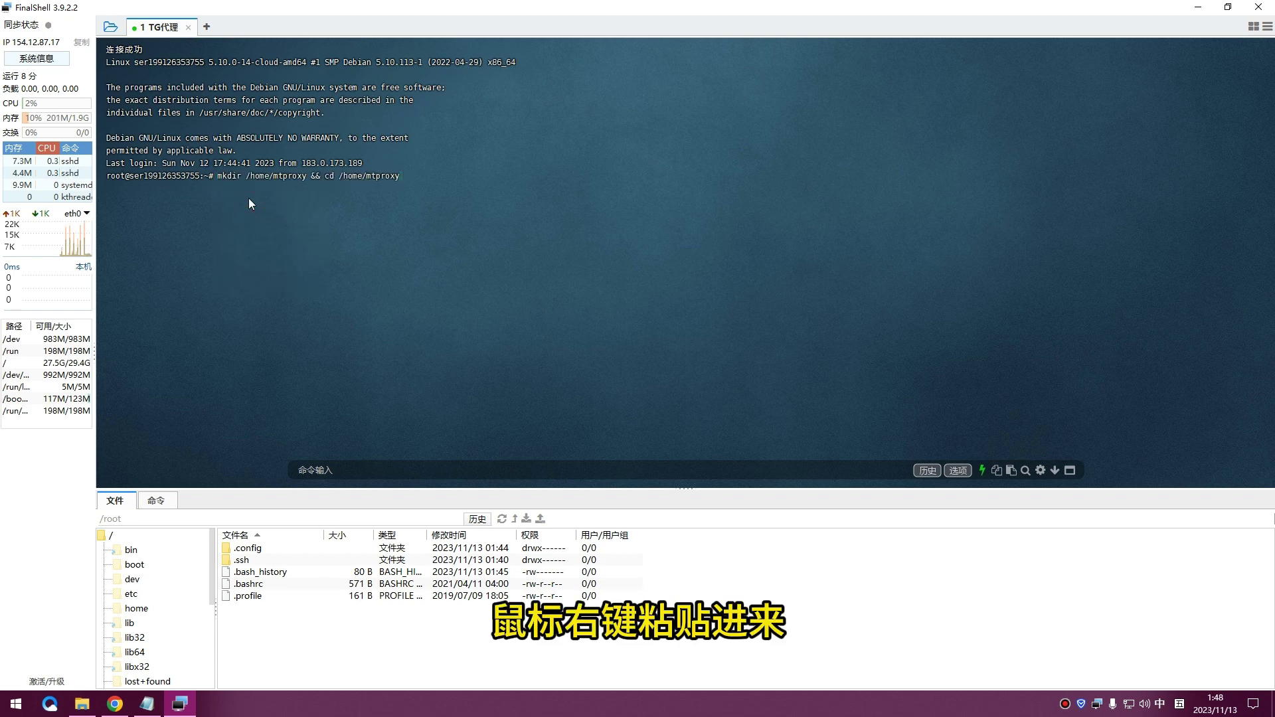
key("Return")
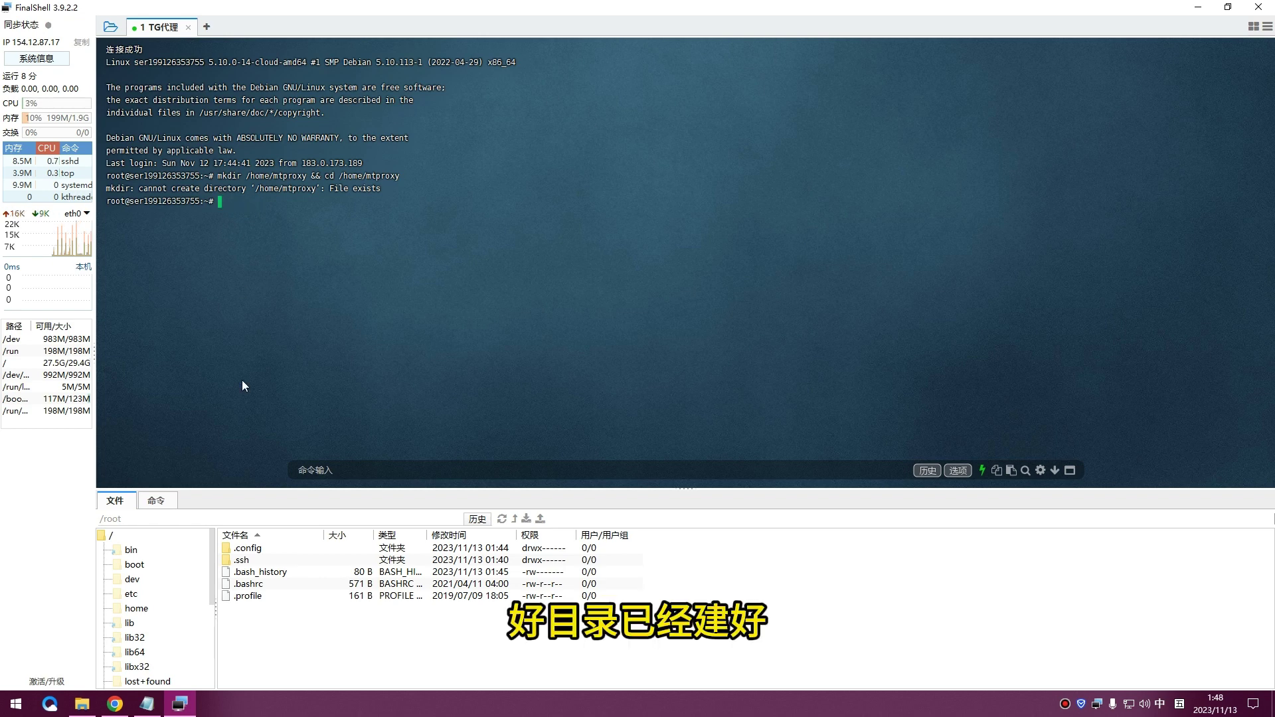
Step: Copy the curl installation command from the Notepad file and run it in the FinalShell terminal to download and start mtproxy.sh
left_click(148, 711)
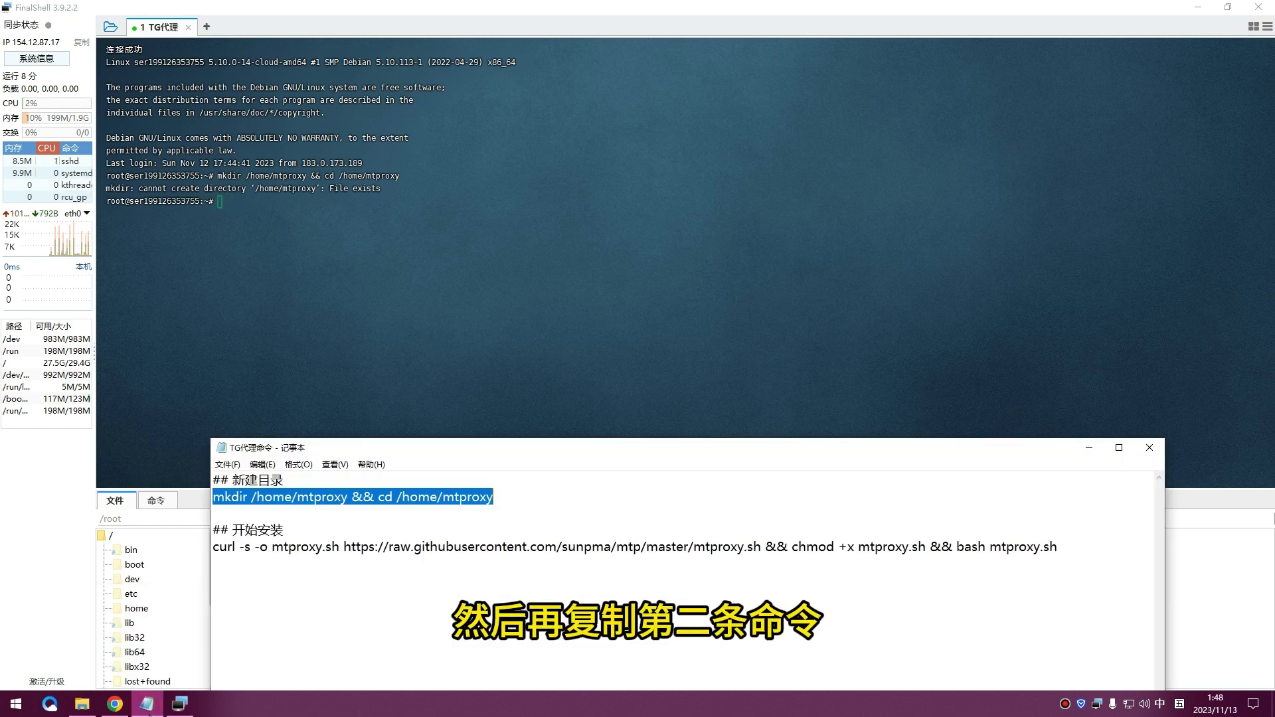
left_click(236, 531)
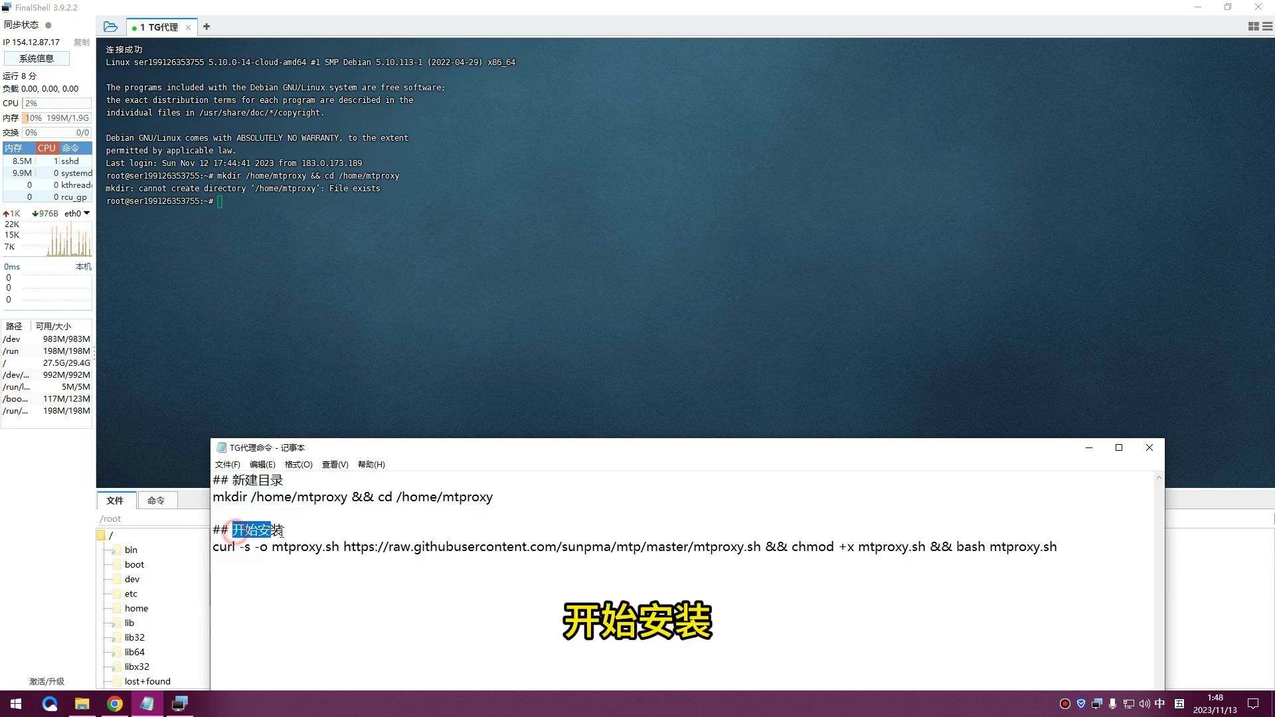
left_click_drag(215, 546, 1057, 547)
right_click(1037, 546)
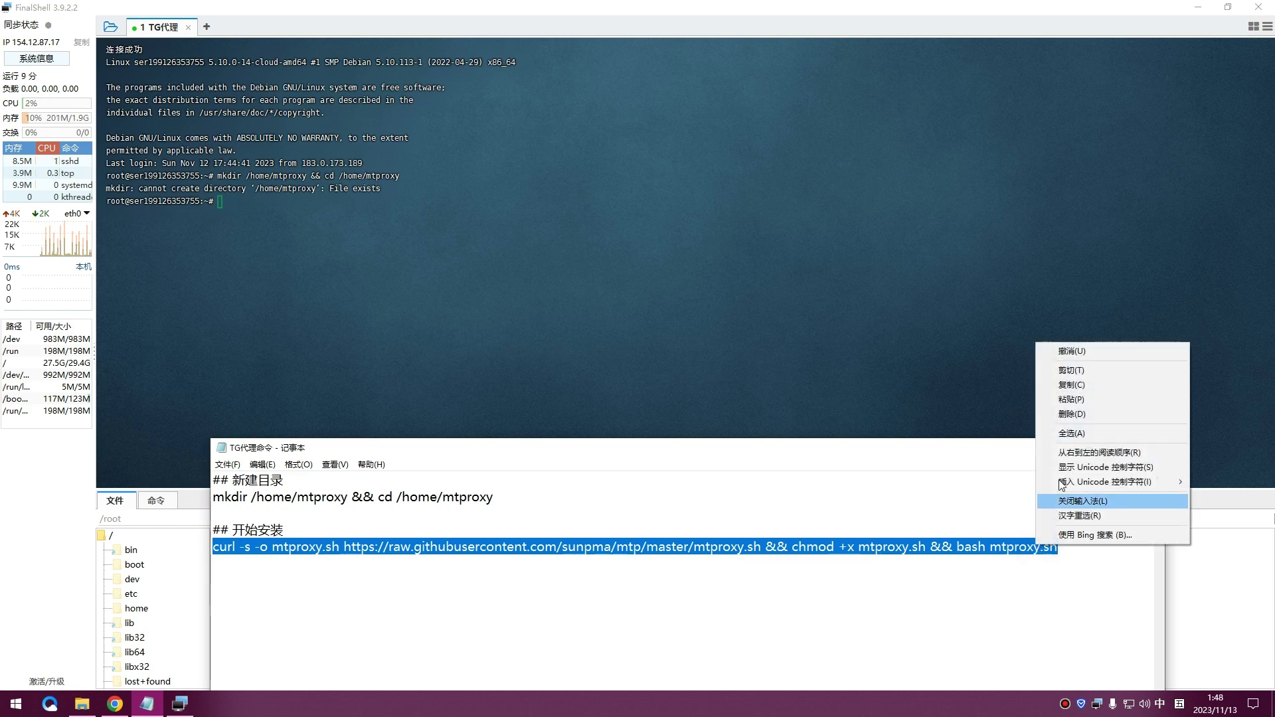
left_click(1071, 386)
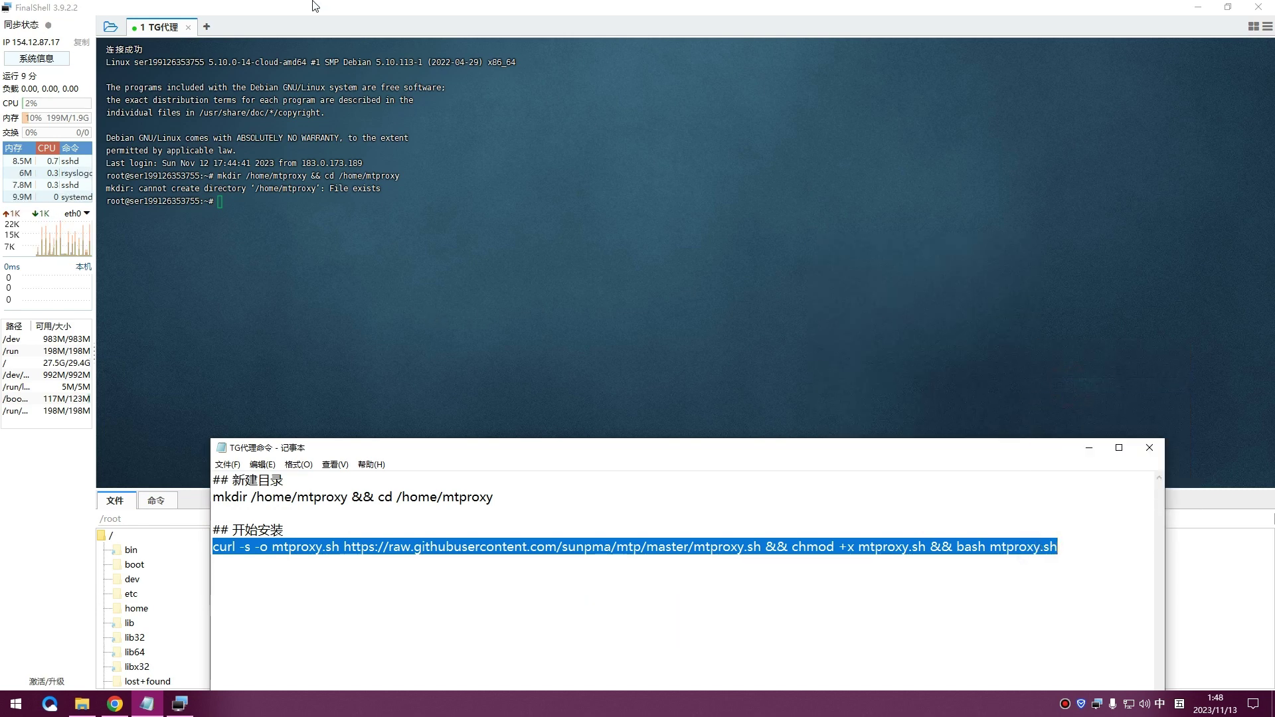
left_click(221, 138)
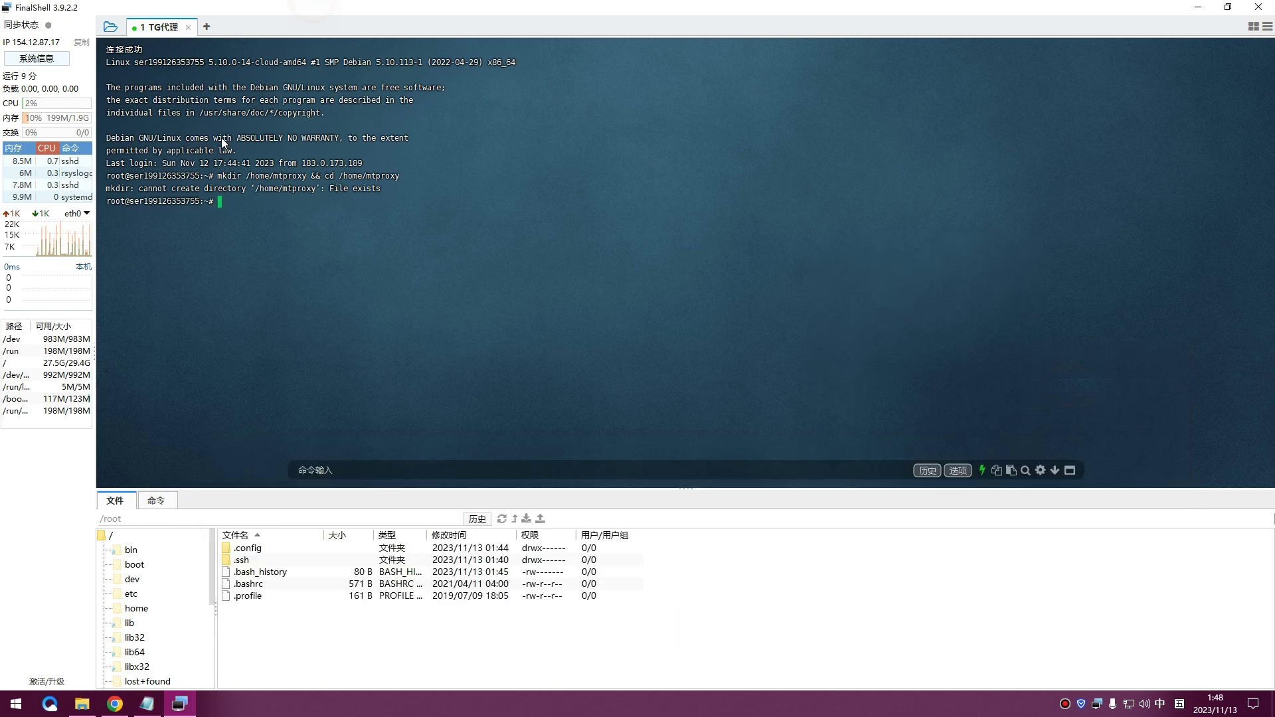
right_click(221, 202)
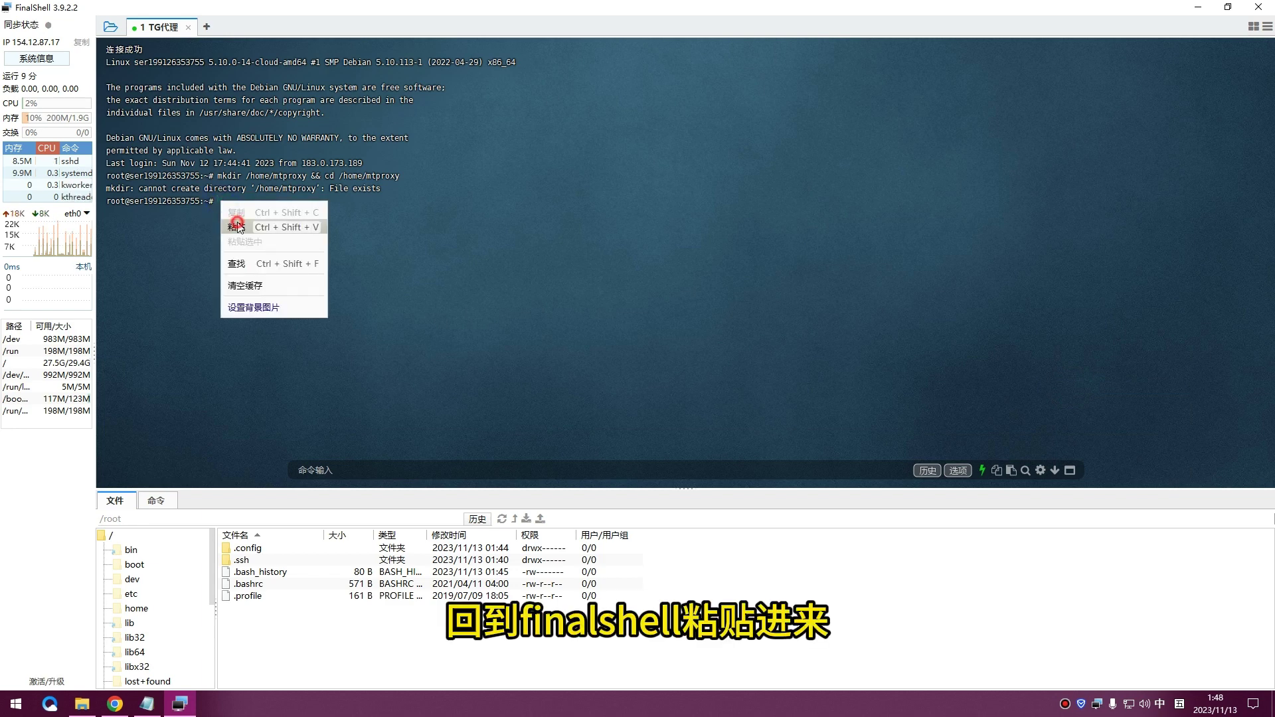
left_click(236, 226)
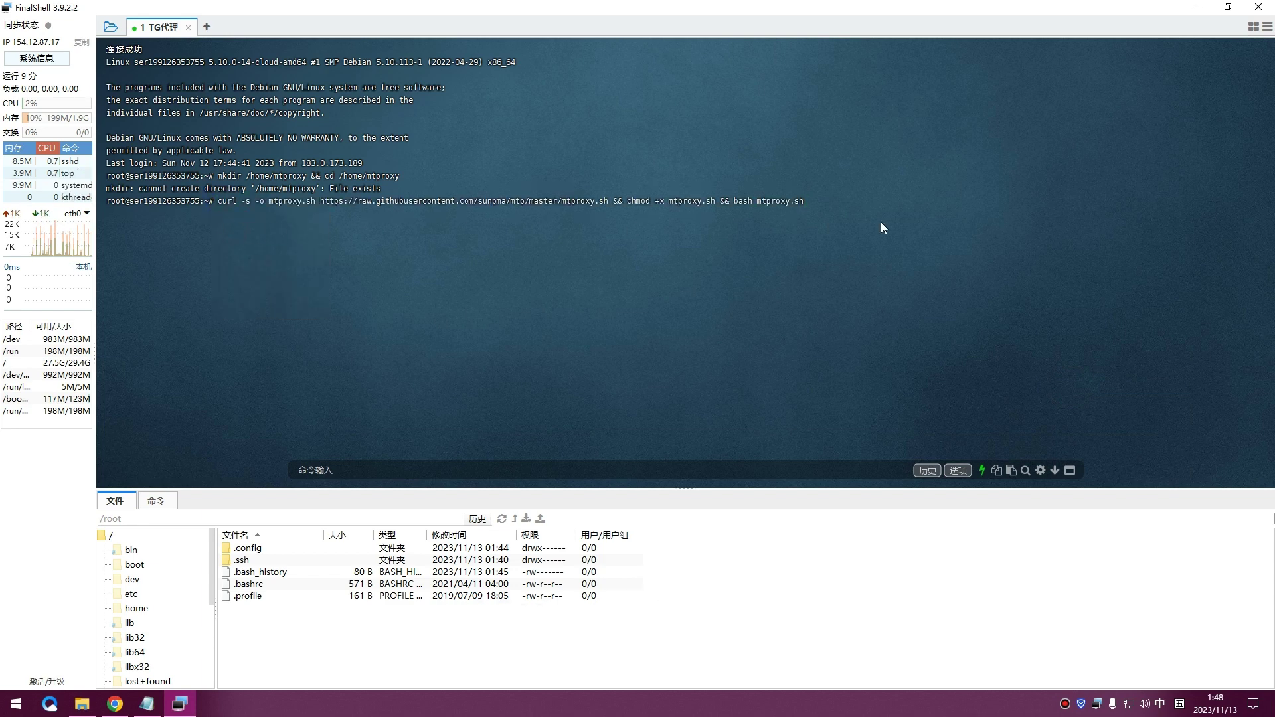
key("Return")
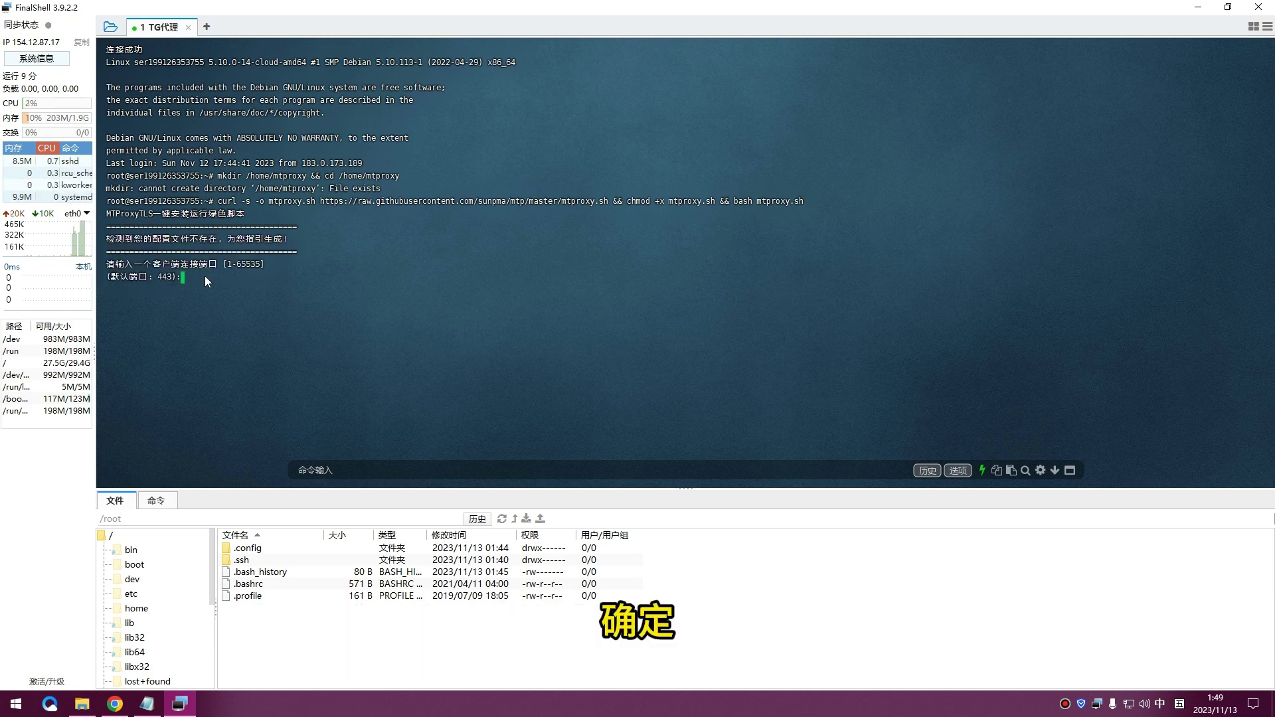
Step: Accept the script's defaults: client connection port 443, management port 8888 and disguise domain azure.microsoft.com
key("Return")
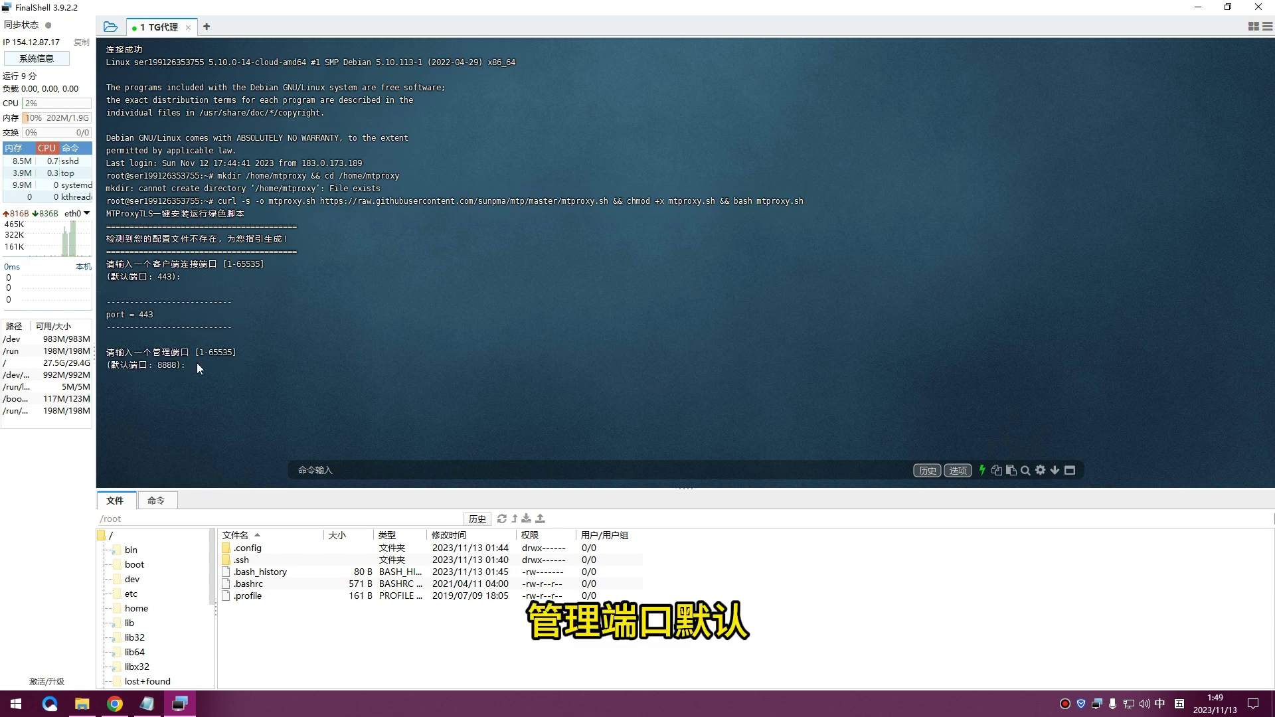
key("Return")
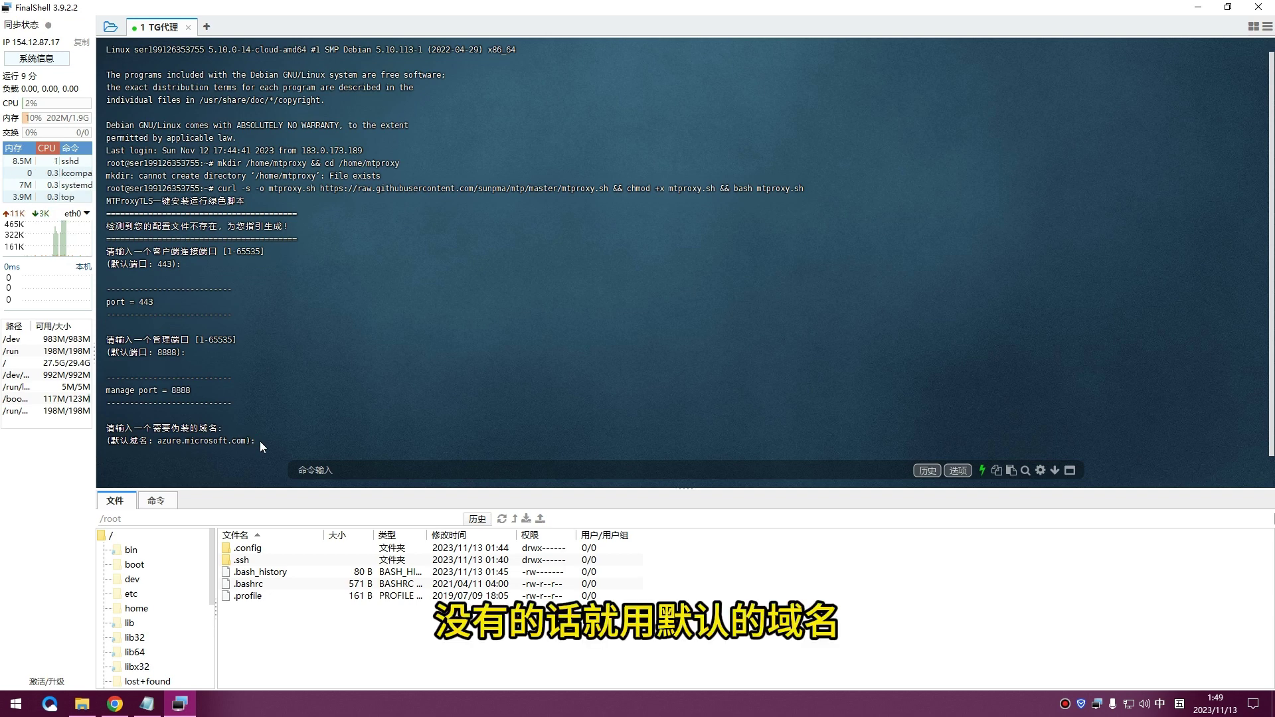
key("Return")
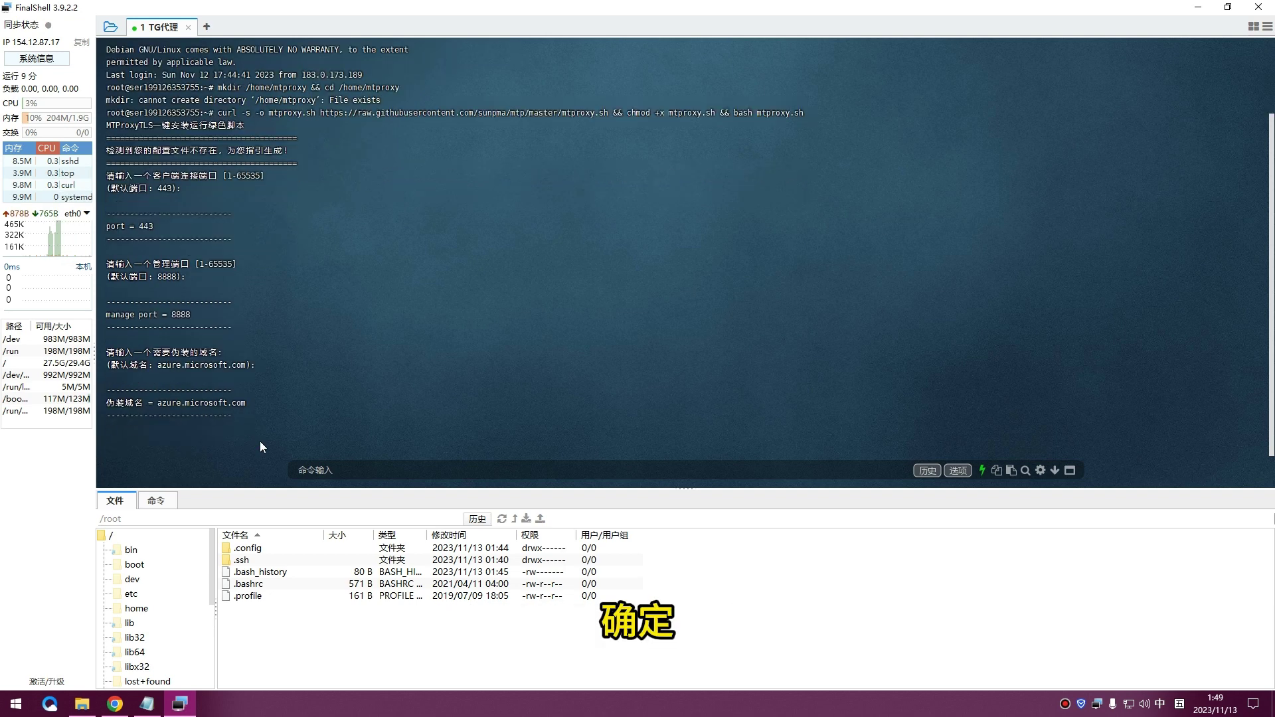